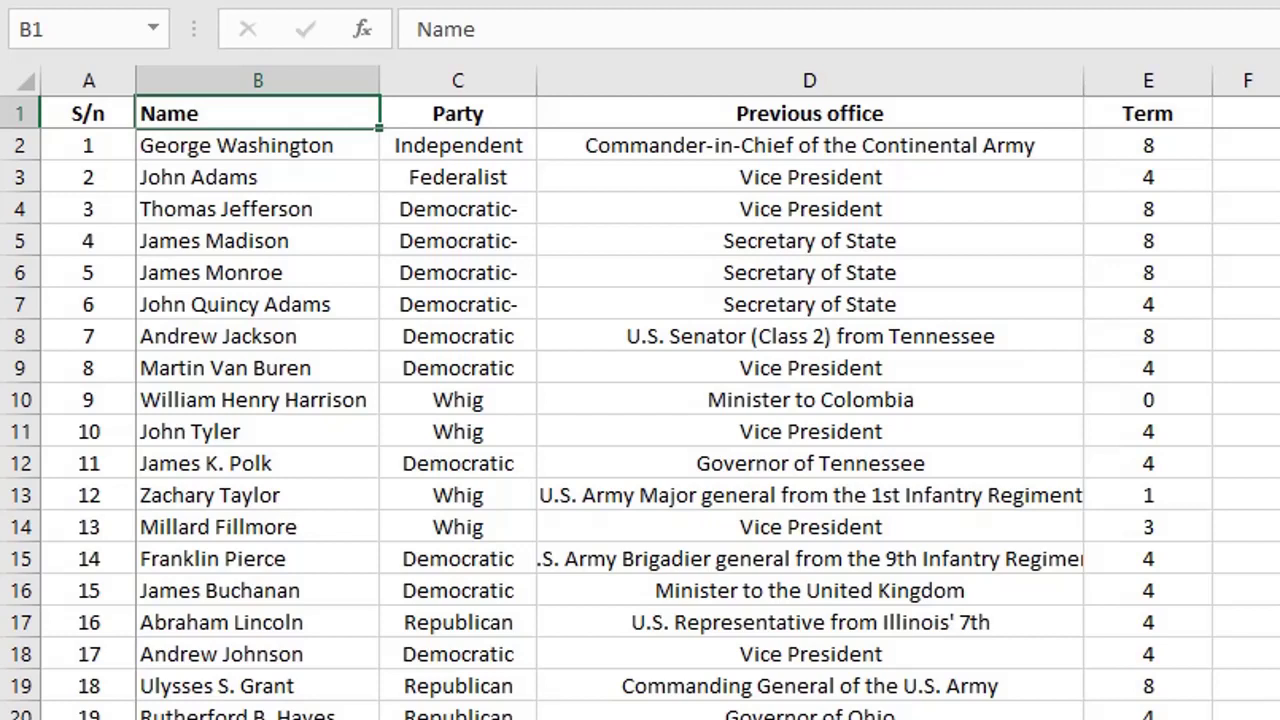
click(1175, 118)
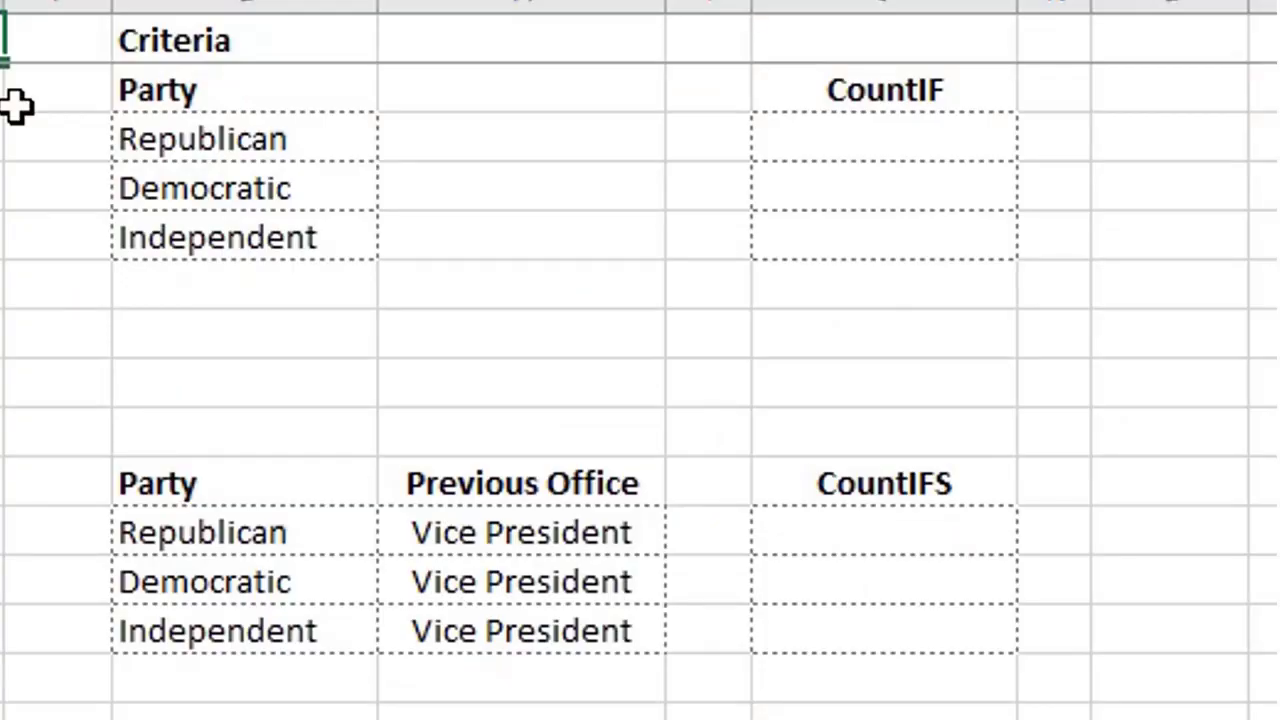
click(1008, 89)
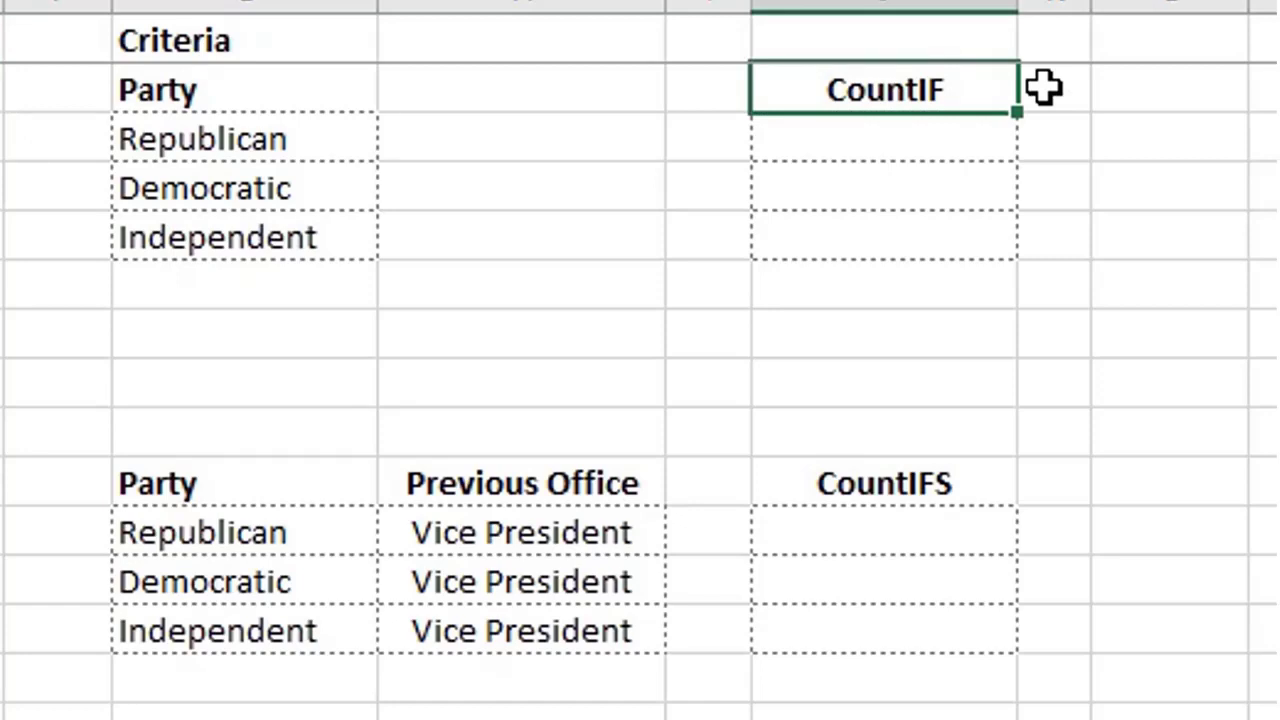
click(810, 137)
text(=COUNTIF()
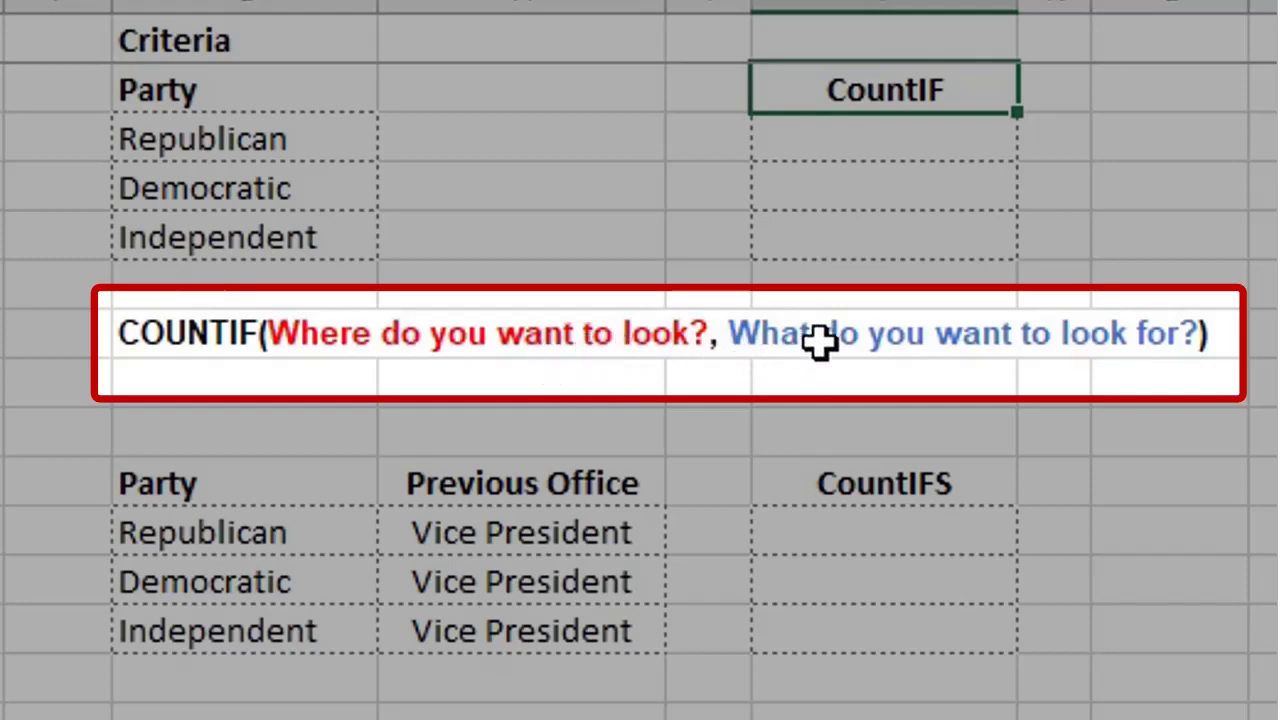
click(895, 140)
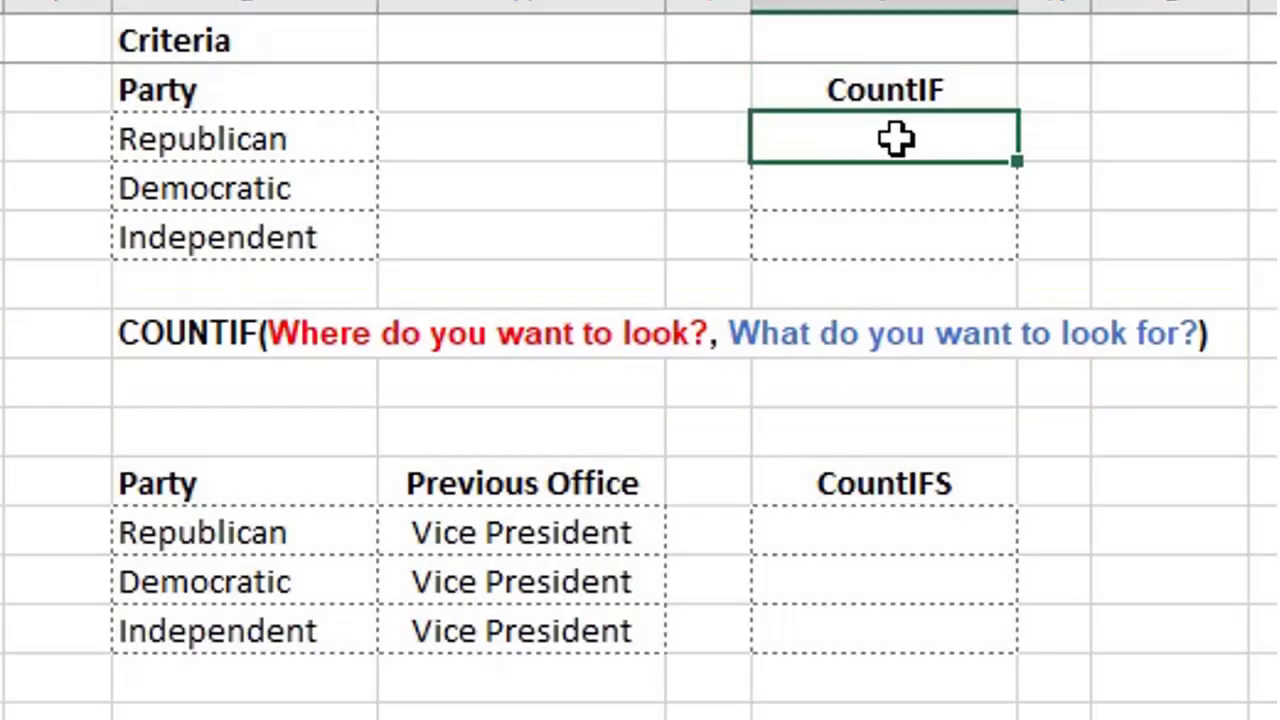
key(Up)
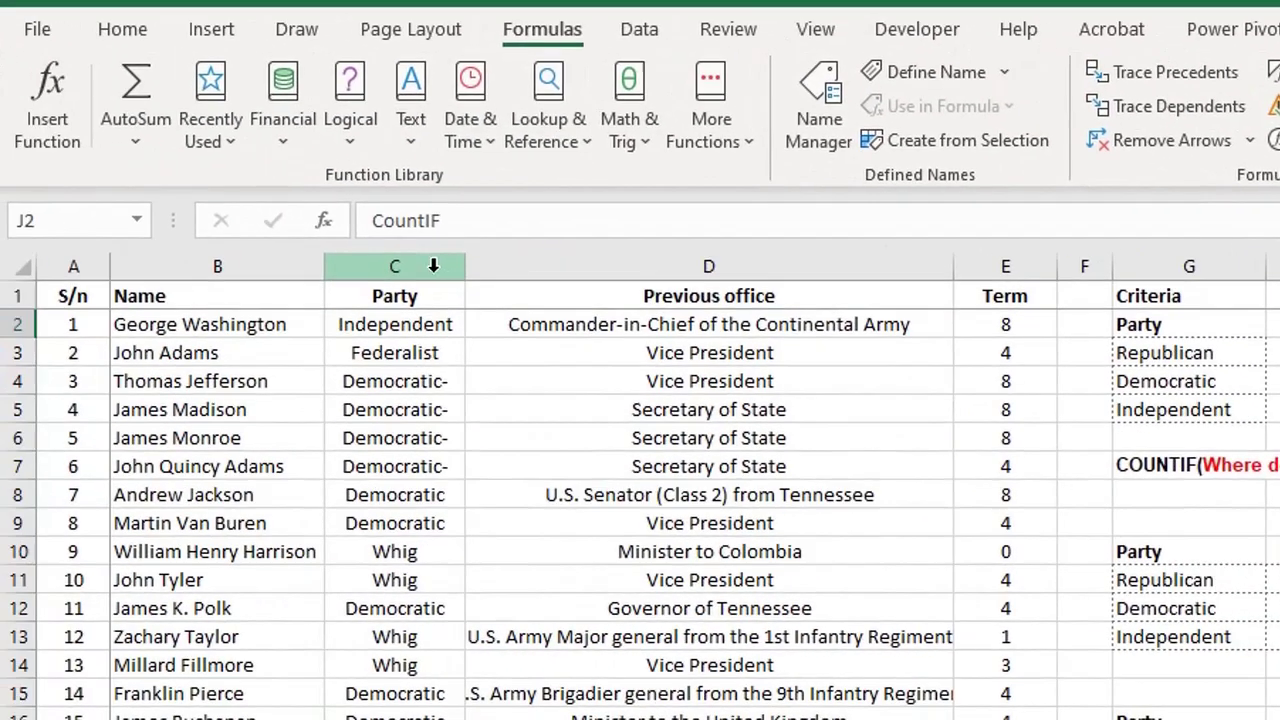
Step: Define the name Party for all of column C with Workbook scope
click(431, 267)
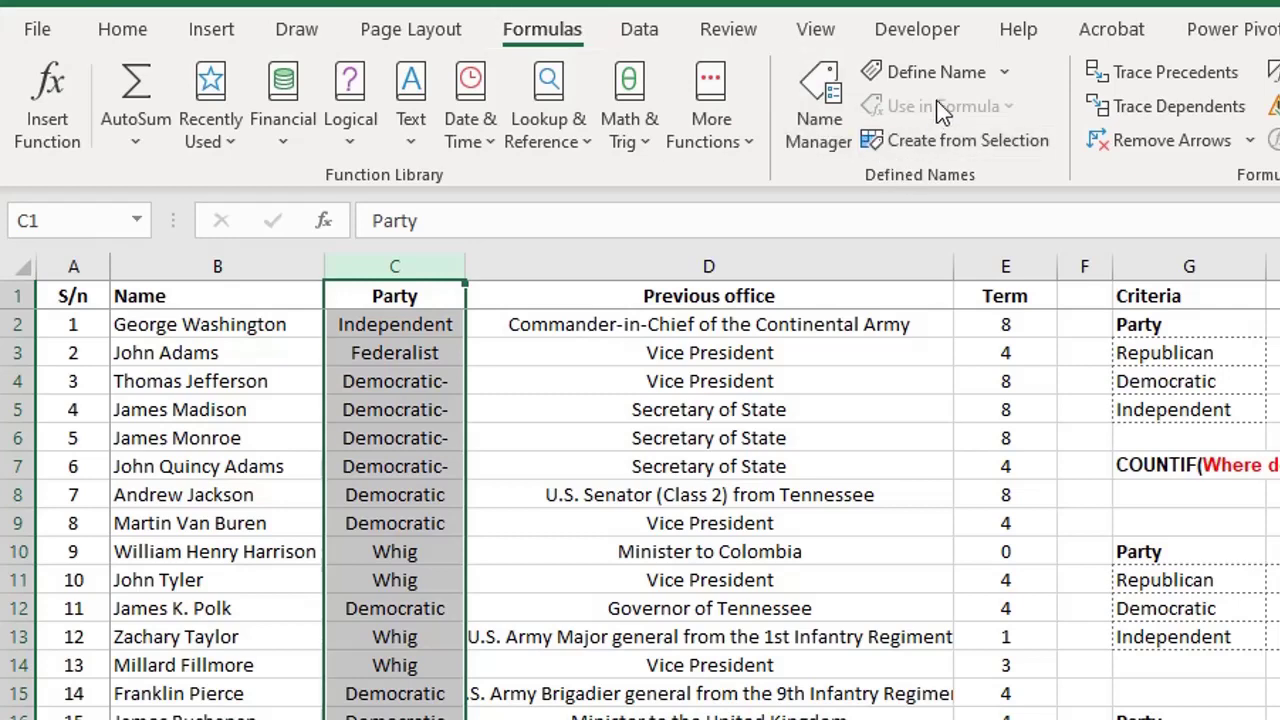
click(938, 72)
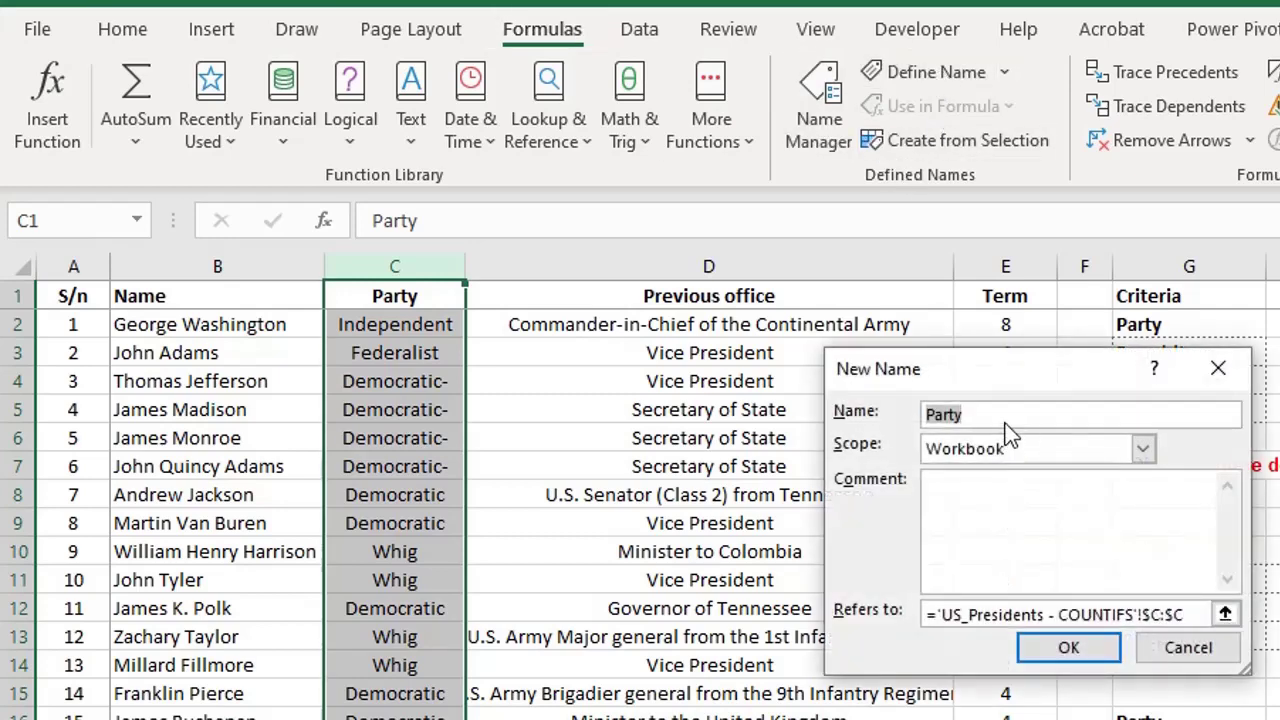
click(1005, 413)
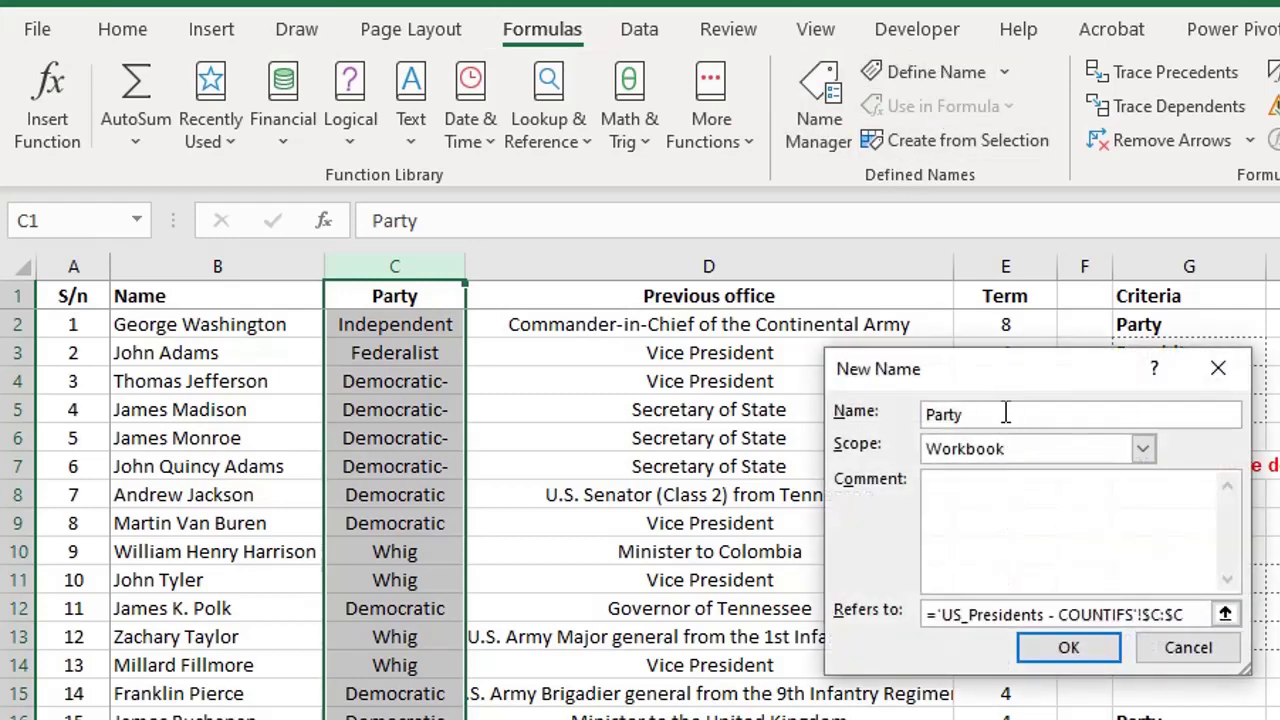
click(1098, 449)
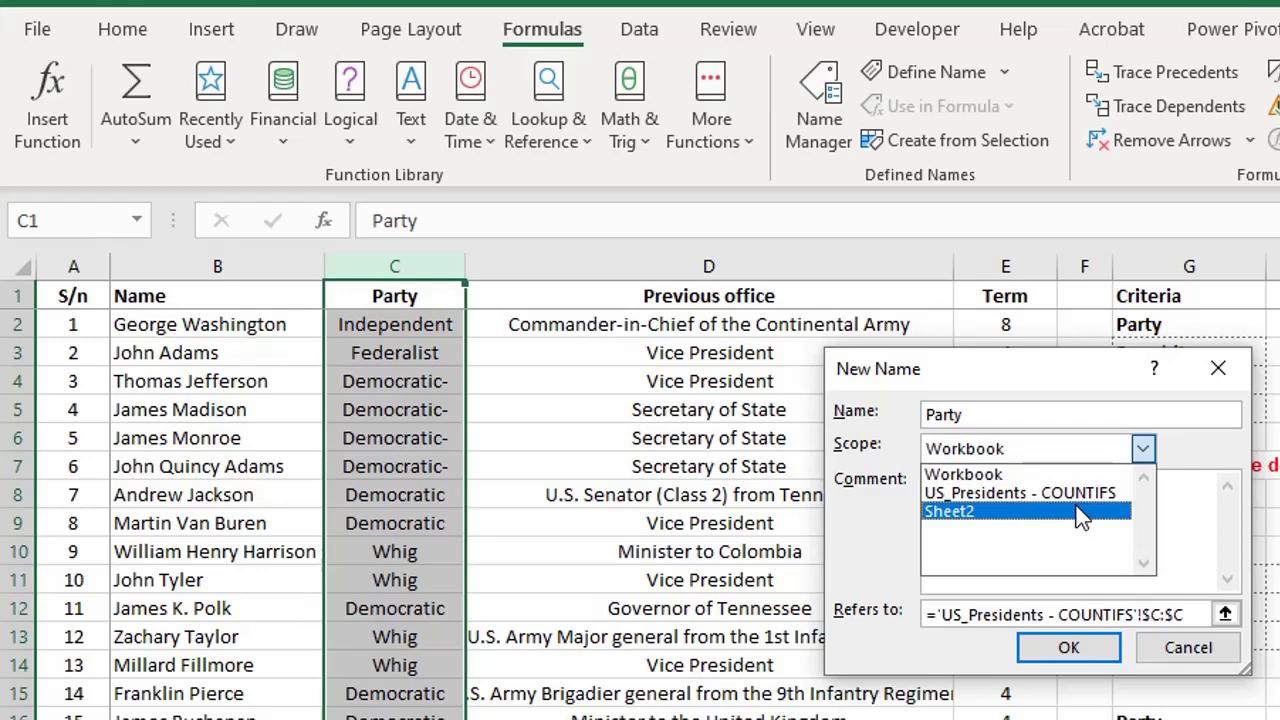
click(1084, 451)
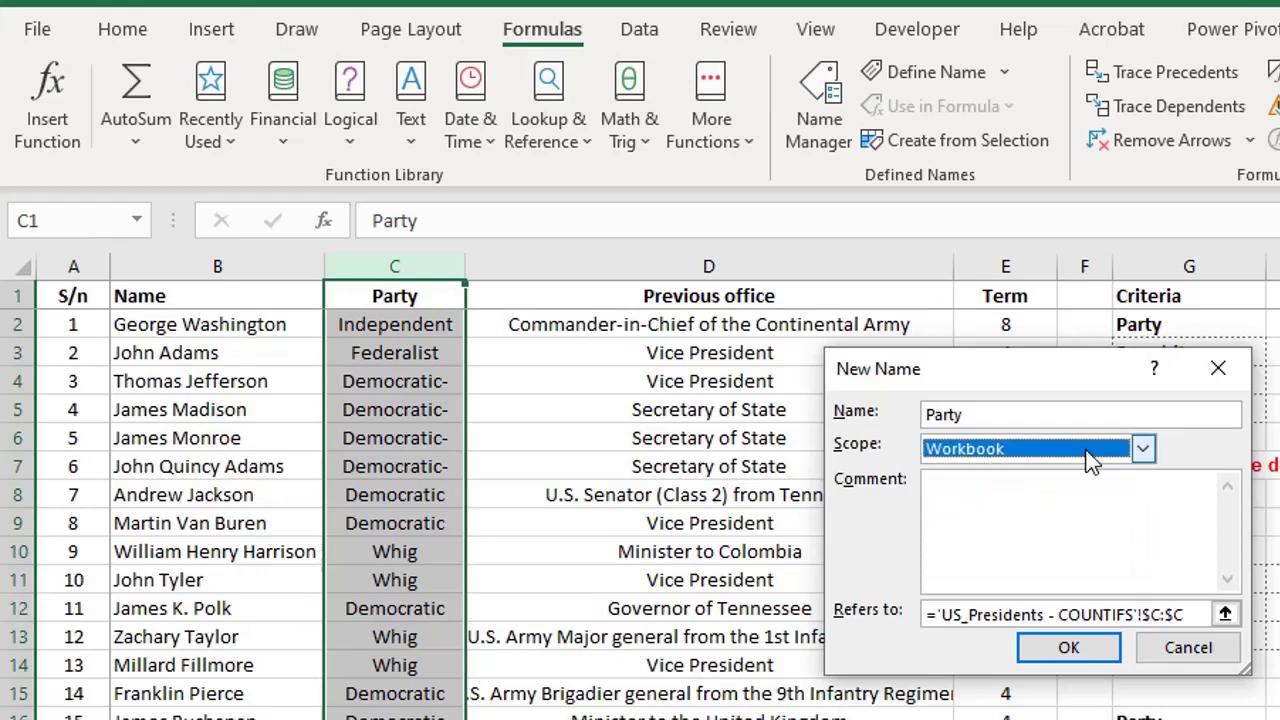
click(1066, 648)
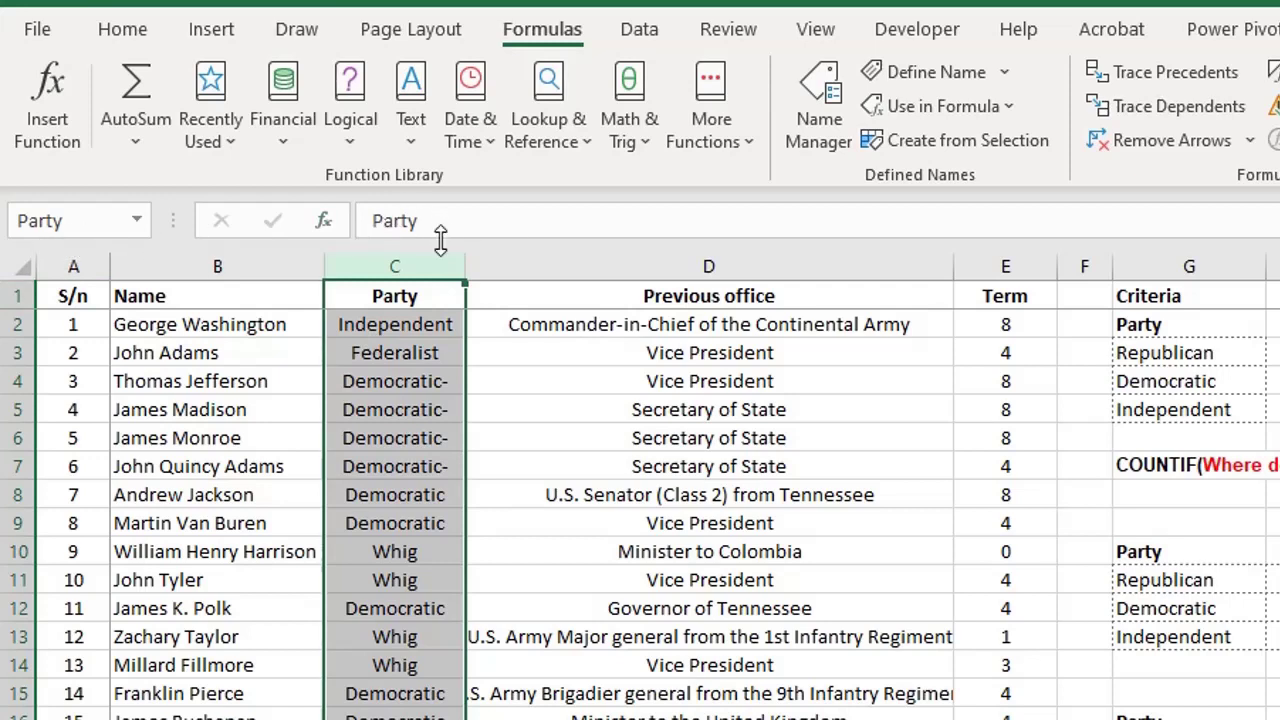
Step: Name the whole Previous office column (column D) PreviousOffice
click(639, 268)
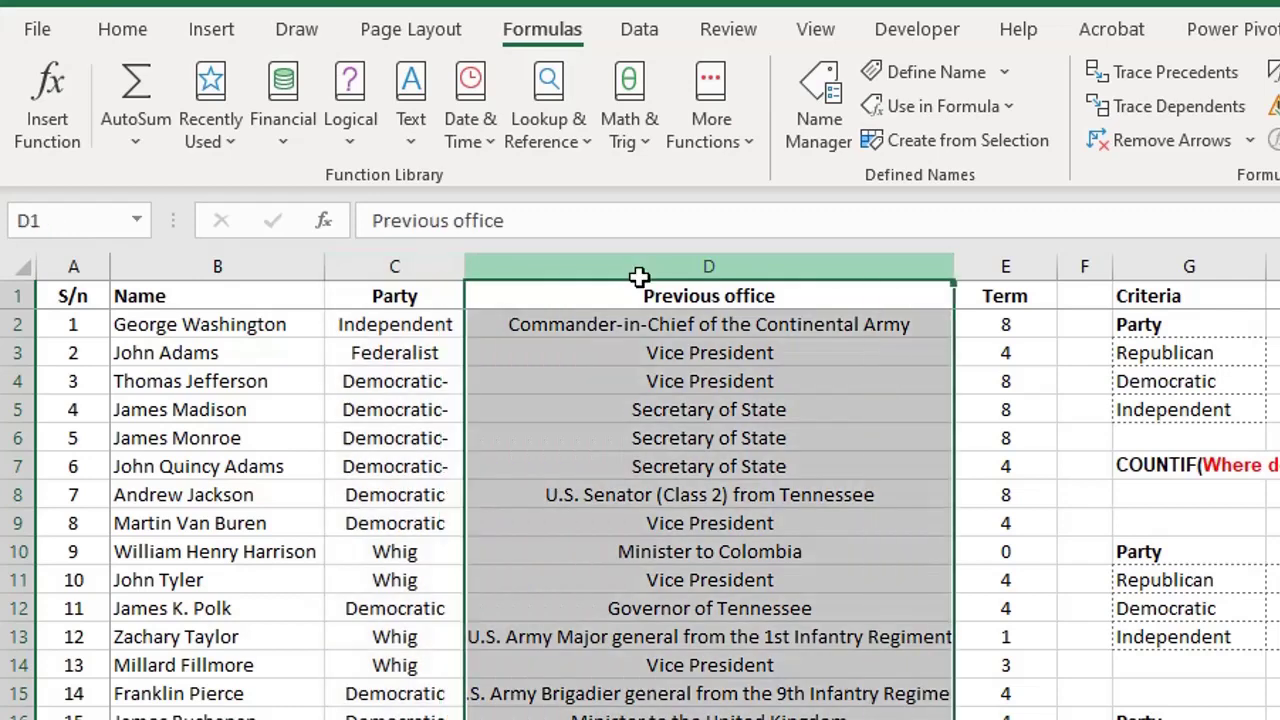
click(90, 222)
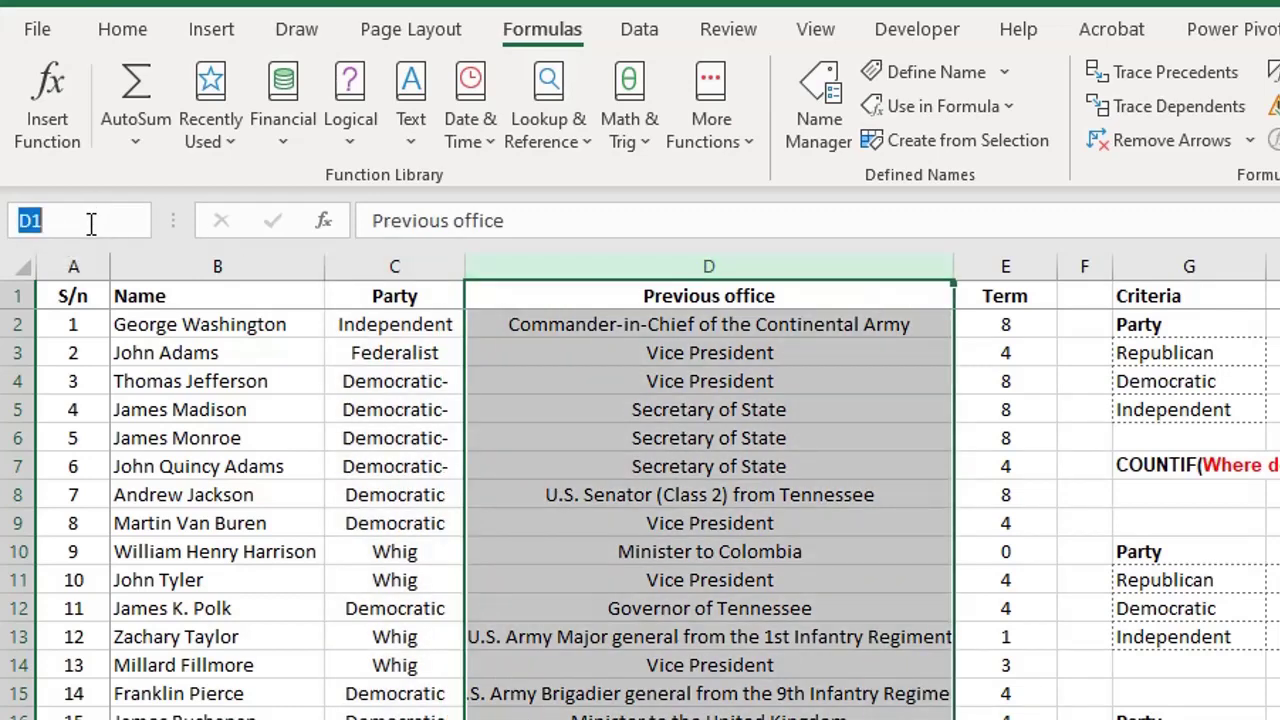
text(P)
text(revious)
text(Office)
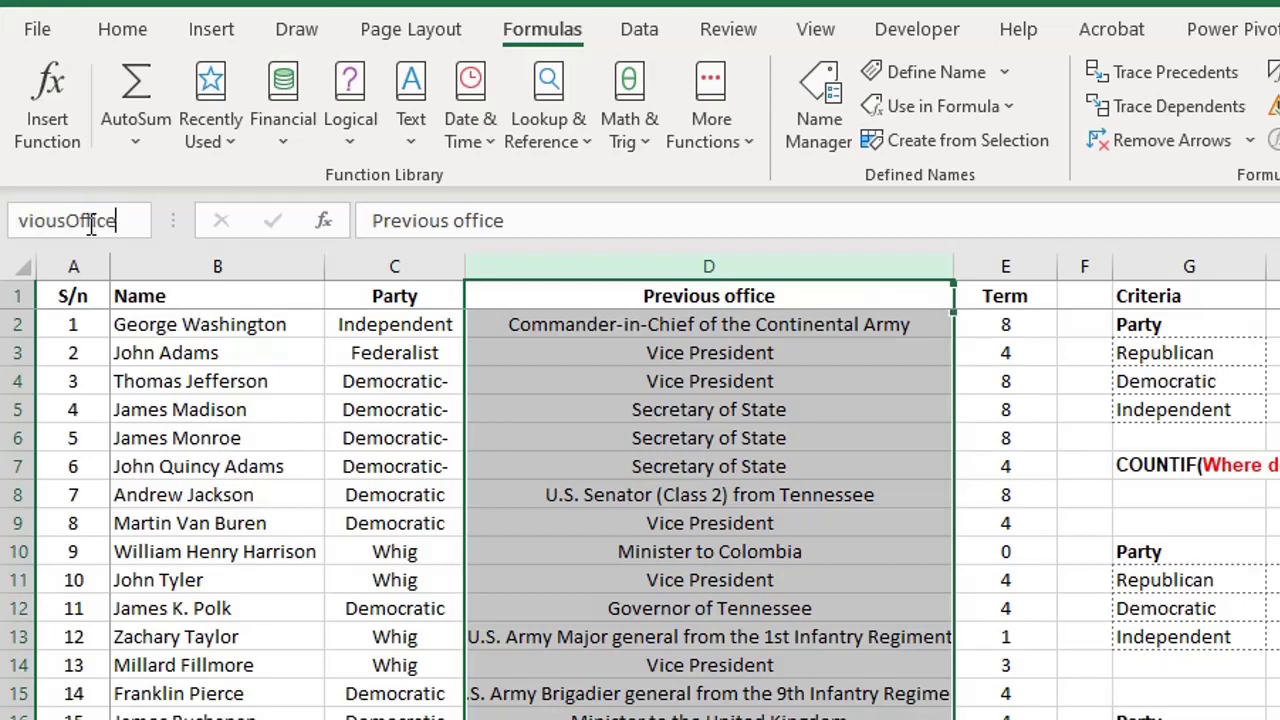
key(Return)
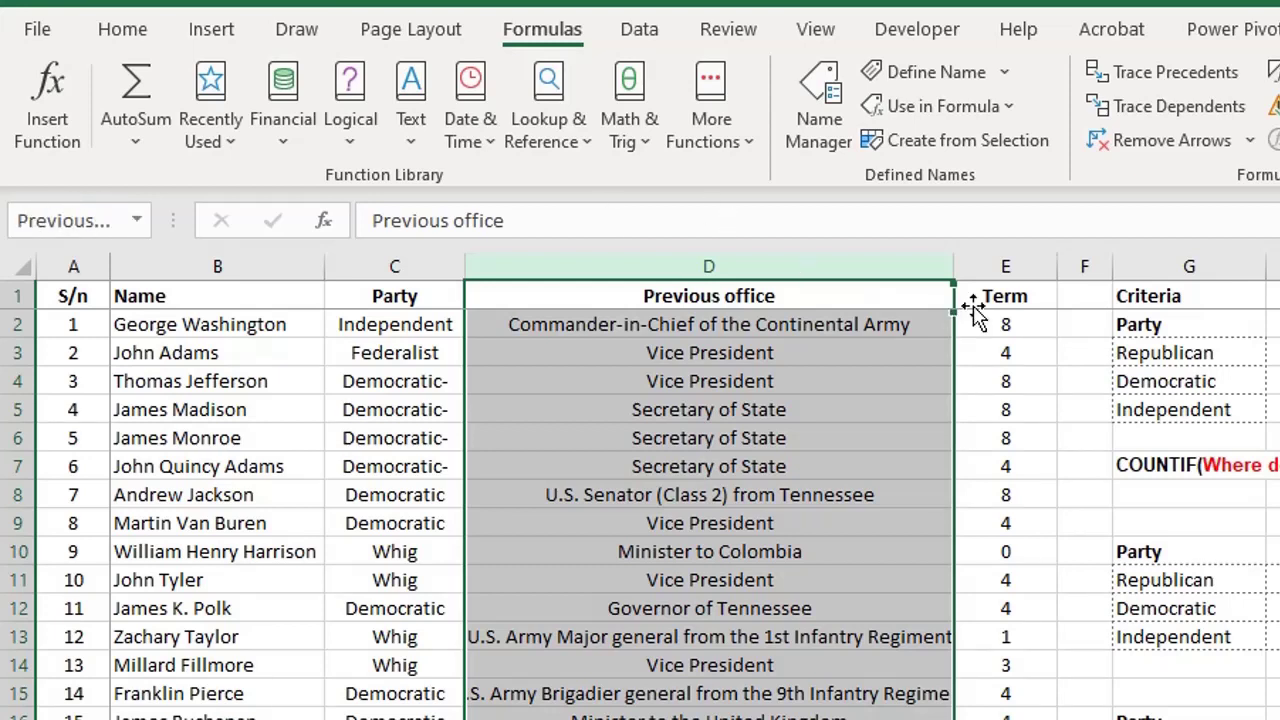
Step: Name the whole Term column (column E) Term
click(1000, 268)
click(84, 219)
text(Term)
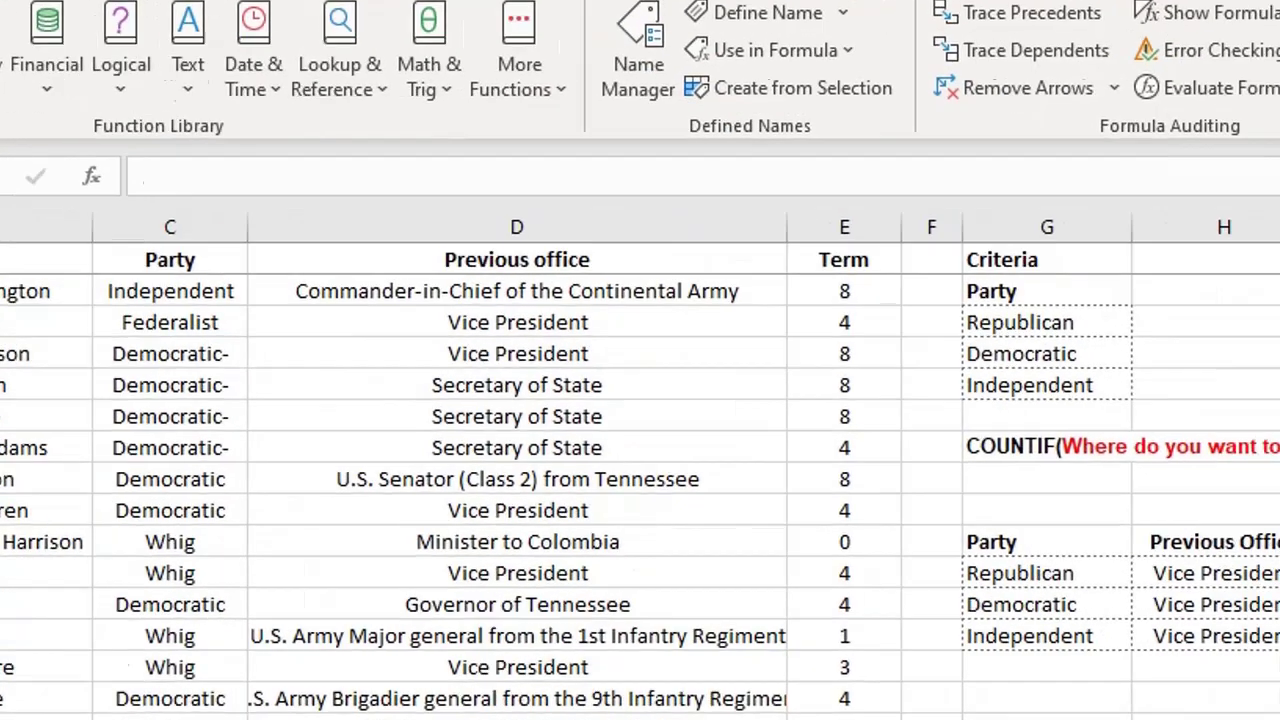
Step: Enter =COUNTIF(Party,G3) in the CountIF cell of the Republican row
click(766, 137)
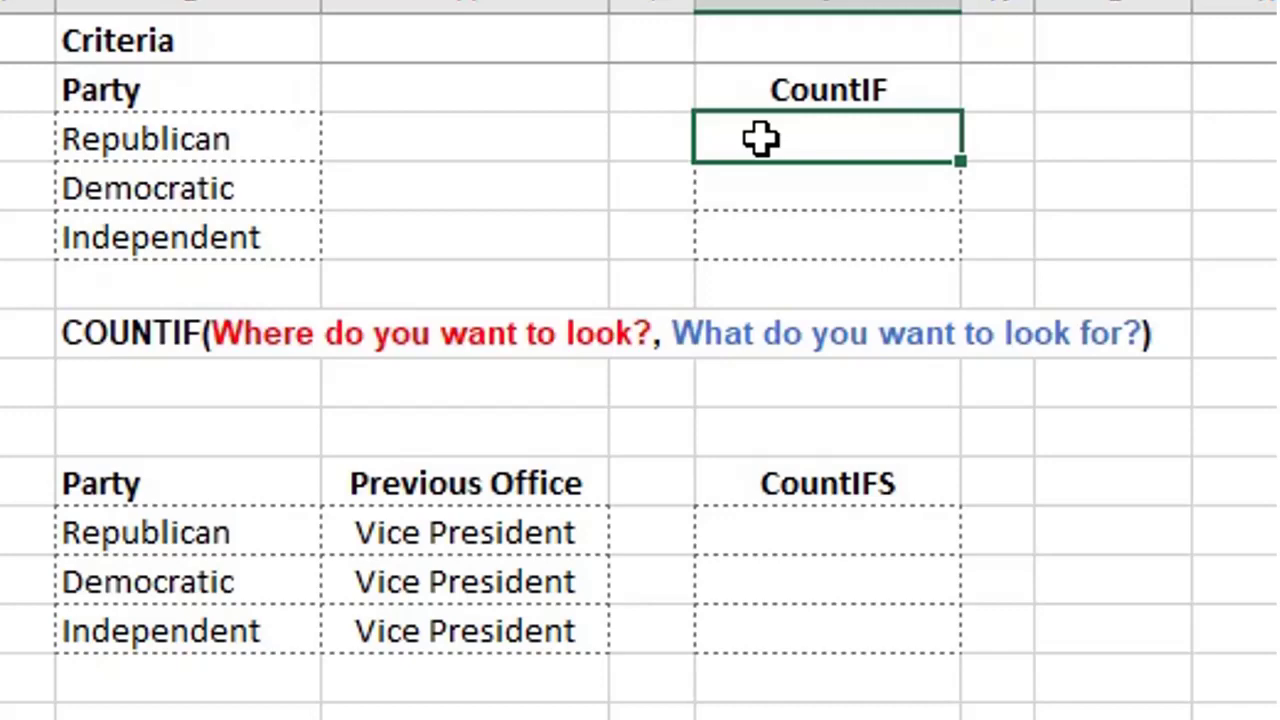
text(=countif)
key(Tab)
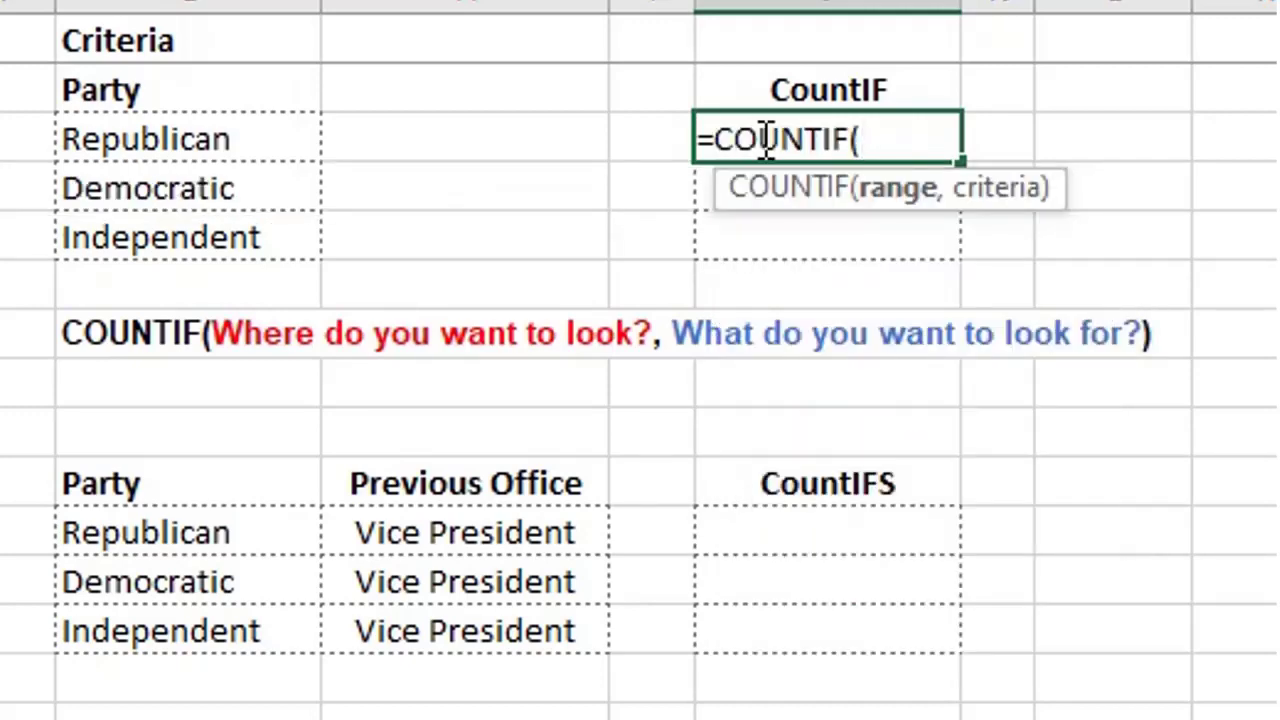
text(p)
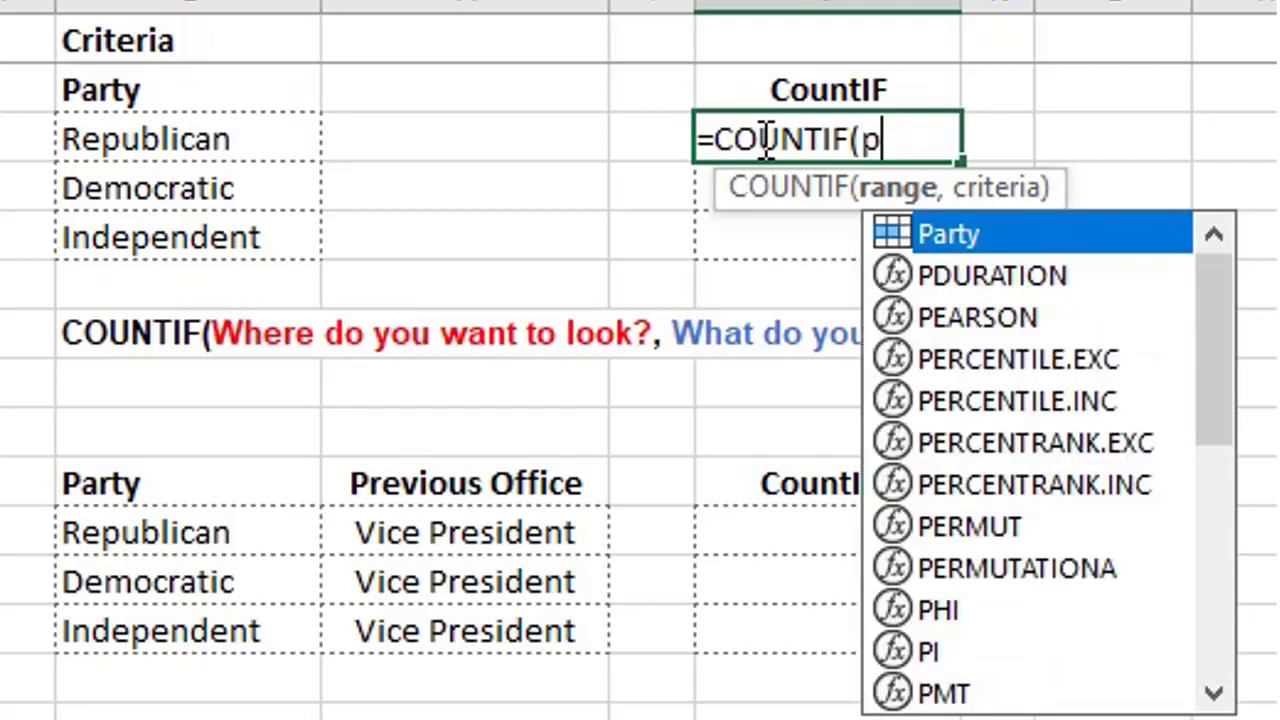
text(art)
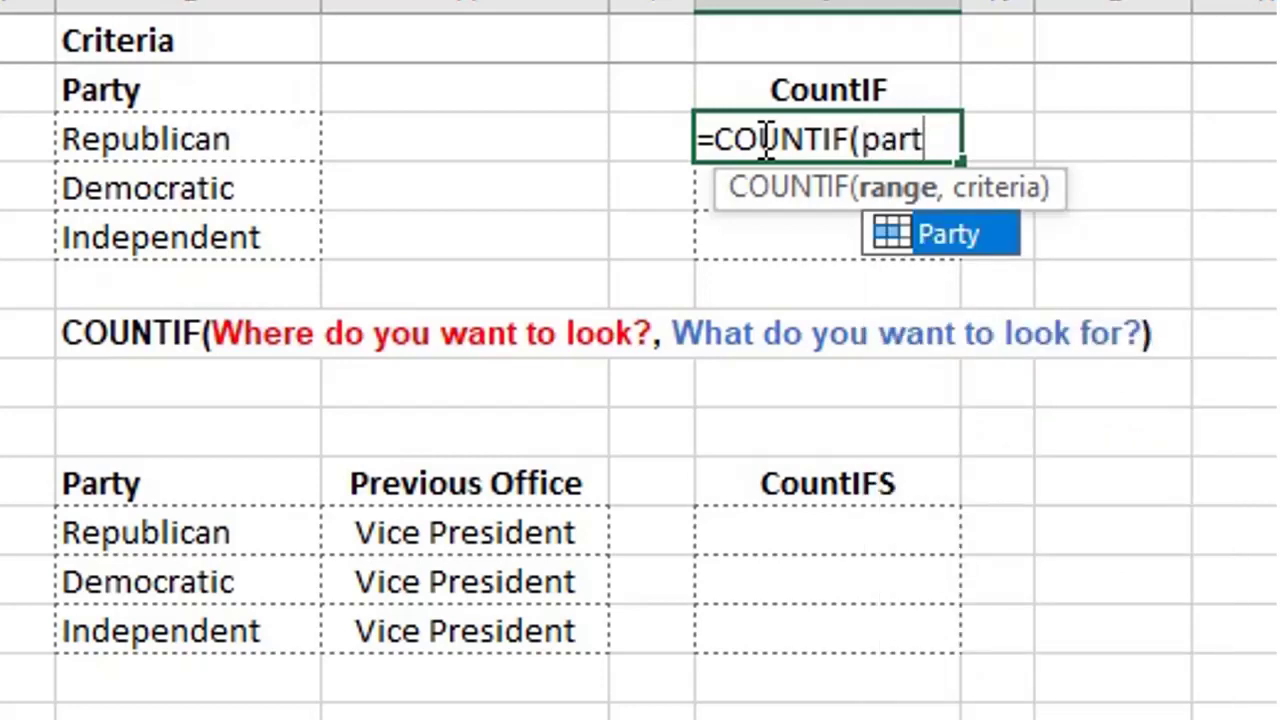
key(Tab)
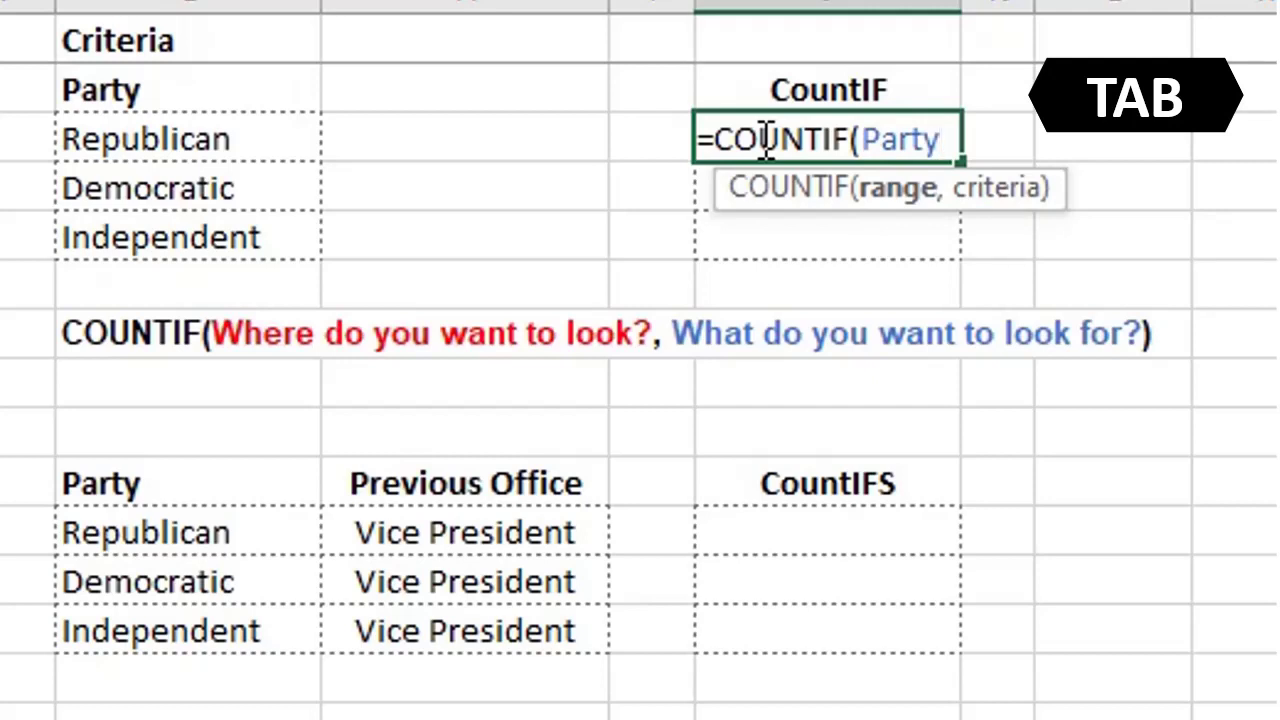
text(,)
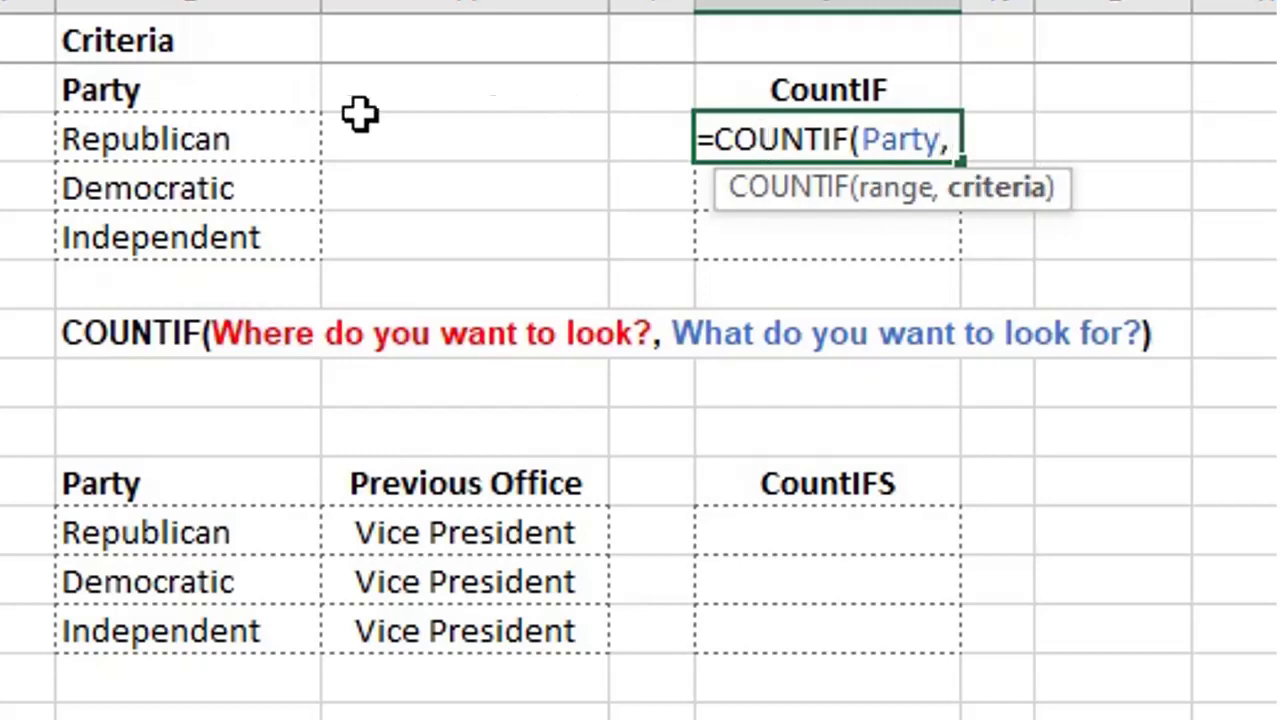
click(263, 142)
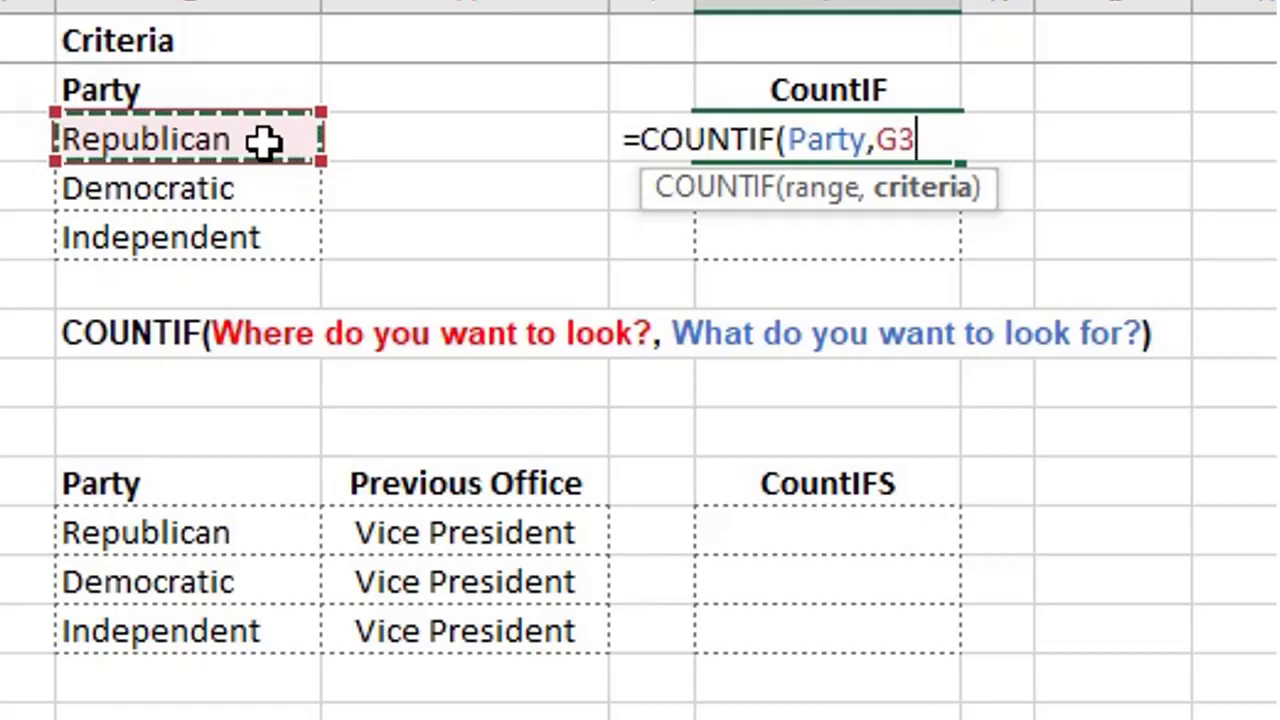
text())
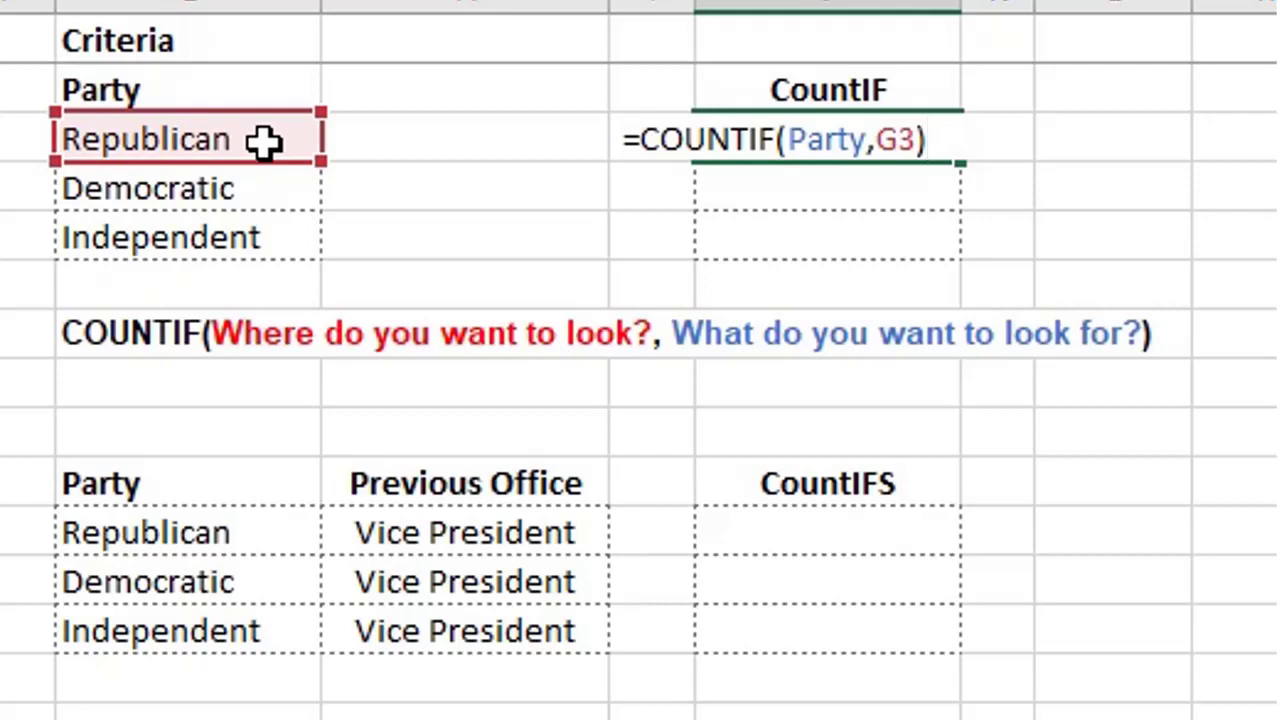
key(Return)
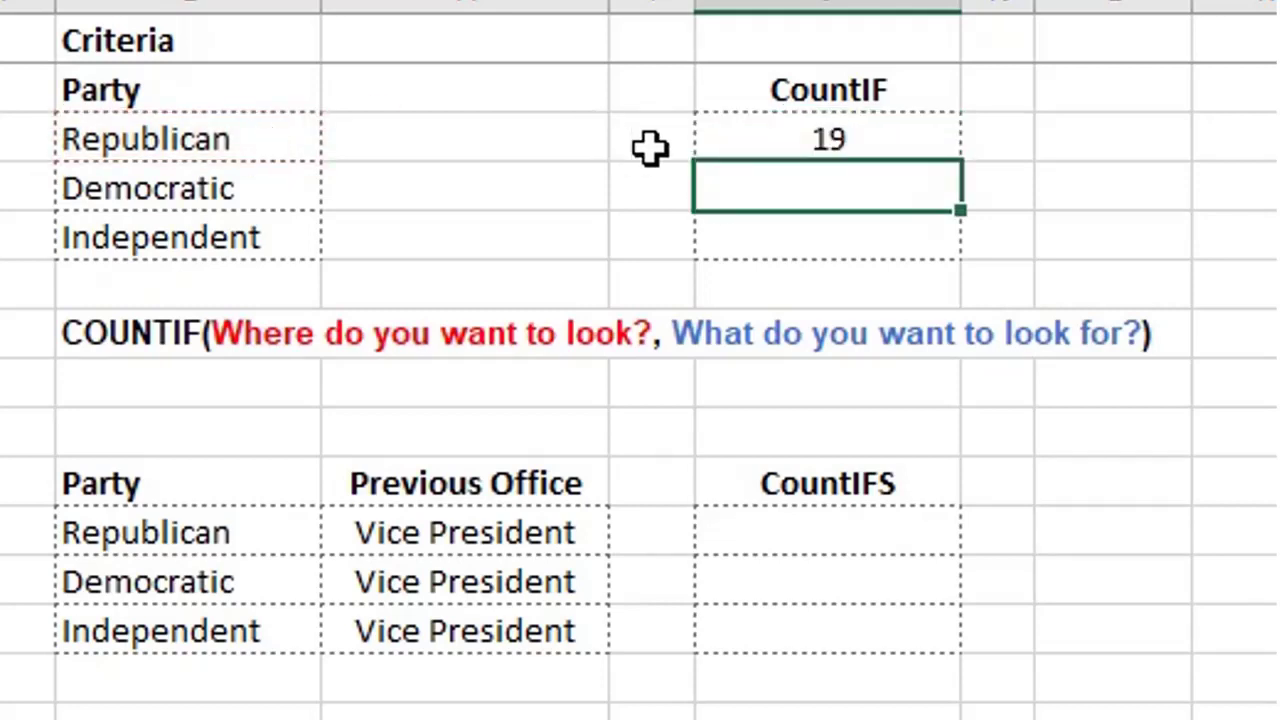
Step: Fill the Republican row's CountIF formula down to the Democratic and Independent rows
click(840, 135)
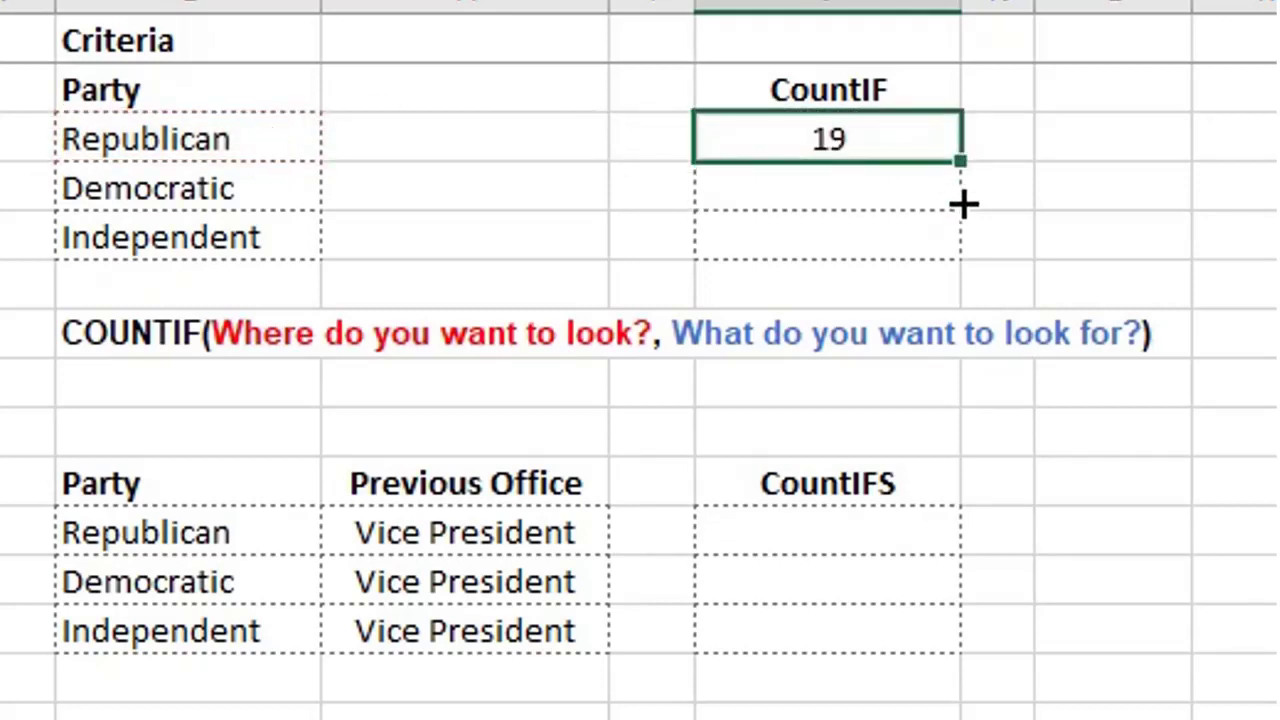
drag(963, 204, 957, 251)
click(997, 152)
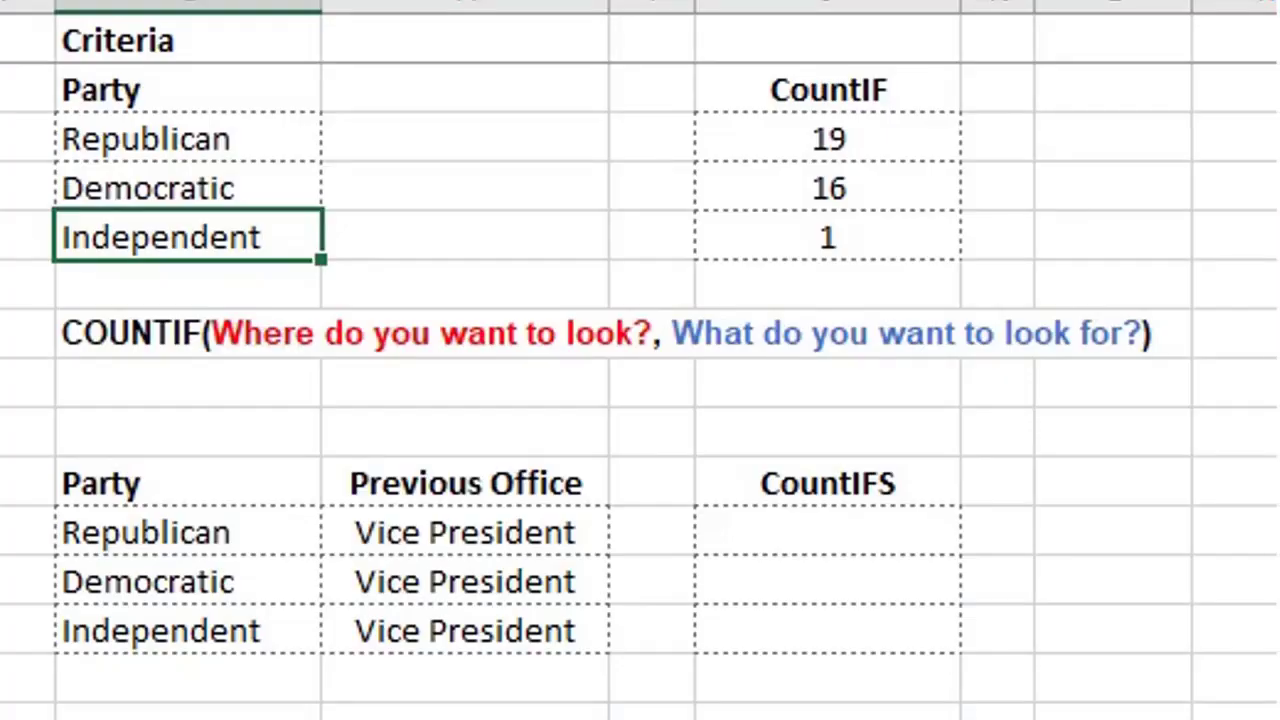
Step: Change the Democratic criterion in the CountIF table to Democratic* with a trailing wildcard
key(Up)
key(F2)
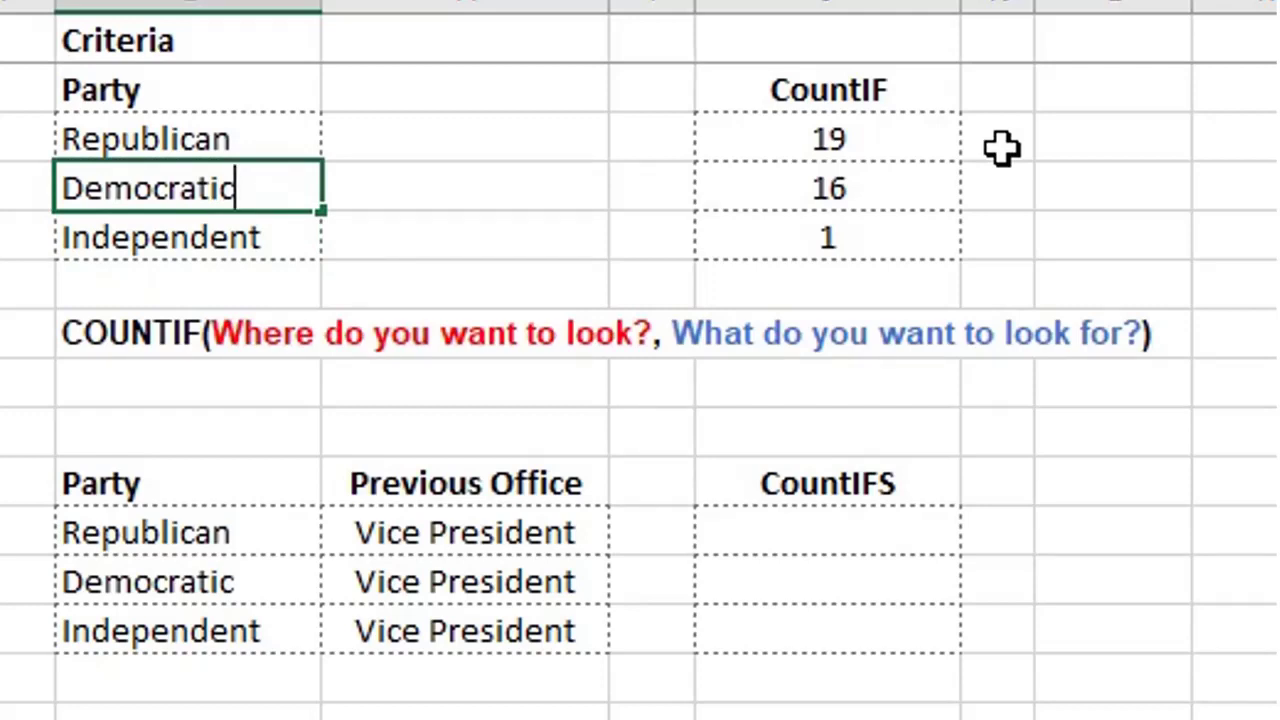
text(*)
key(Return)
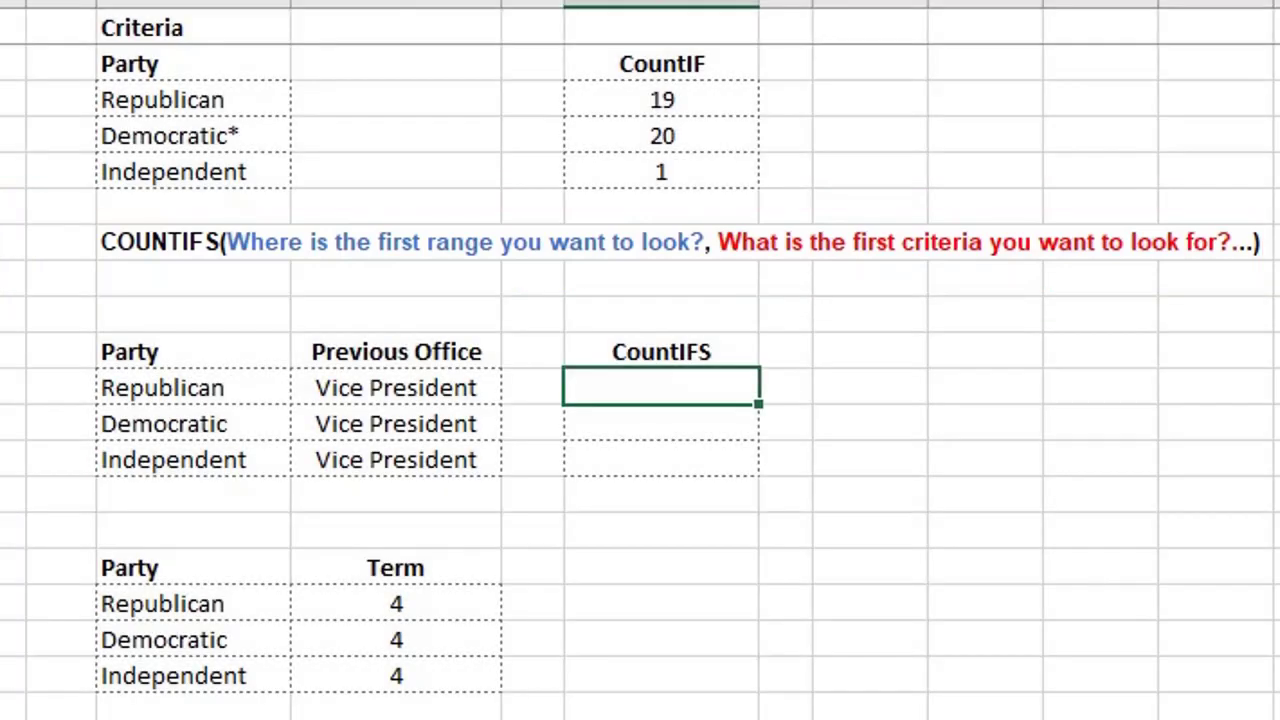
Step: Enter =COUNTIFS(Party,G11,PreviousOffice,H11) in the CountIFS cell of the Republican row
key(F2)
text(=countifs)
key(Tab)
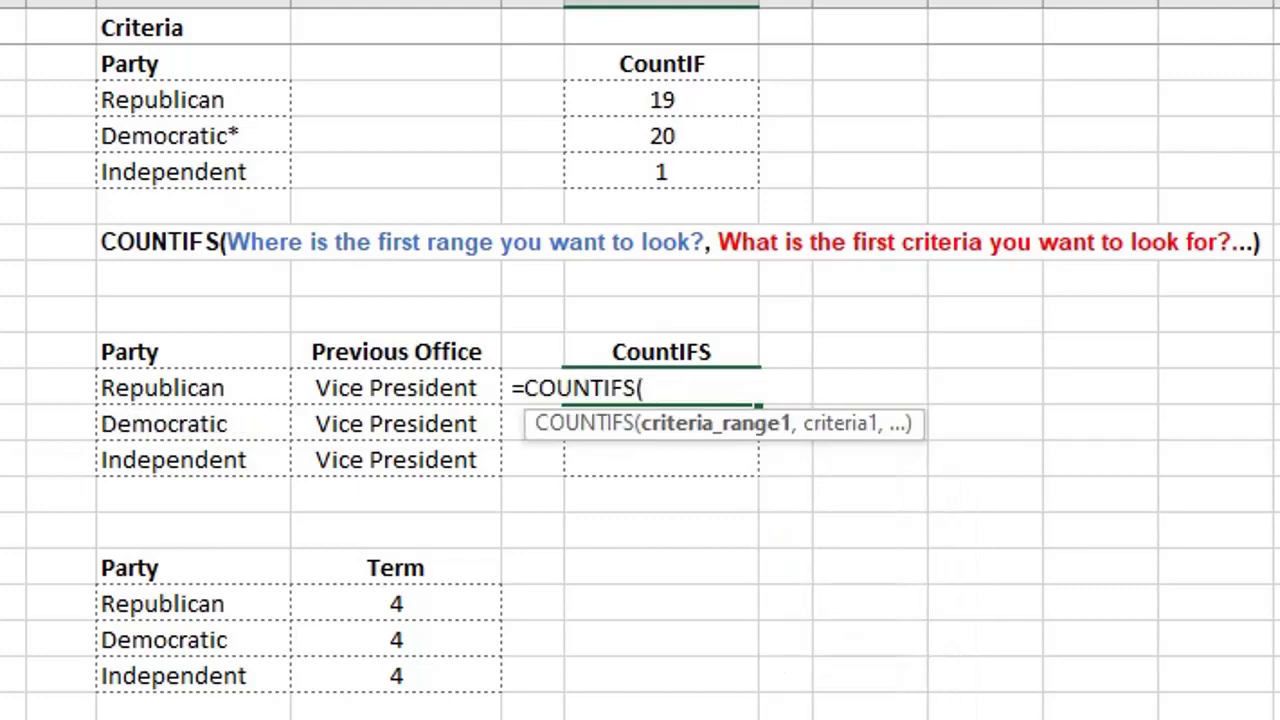
text(par)
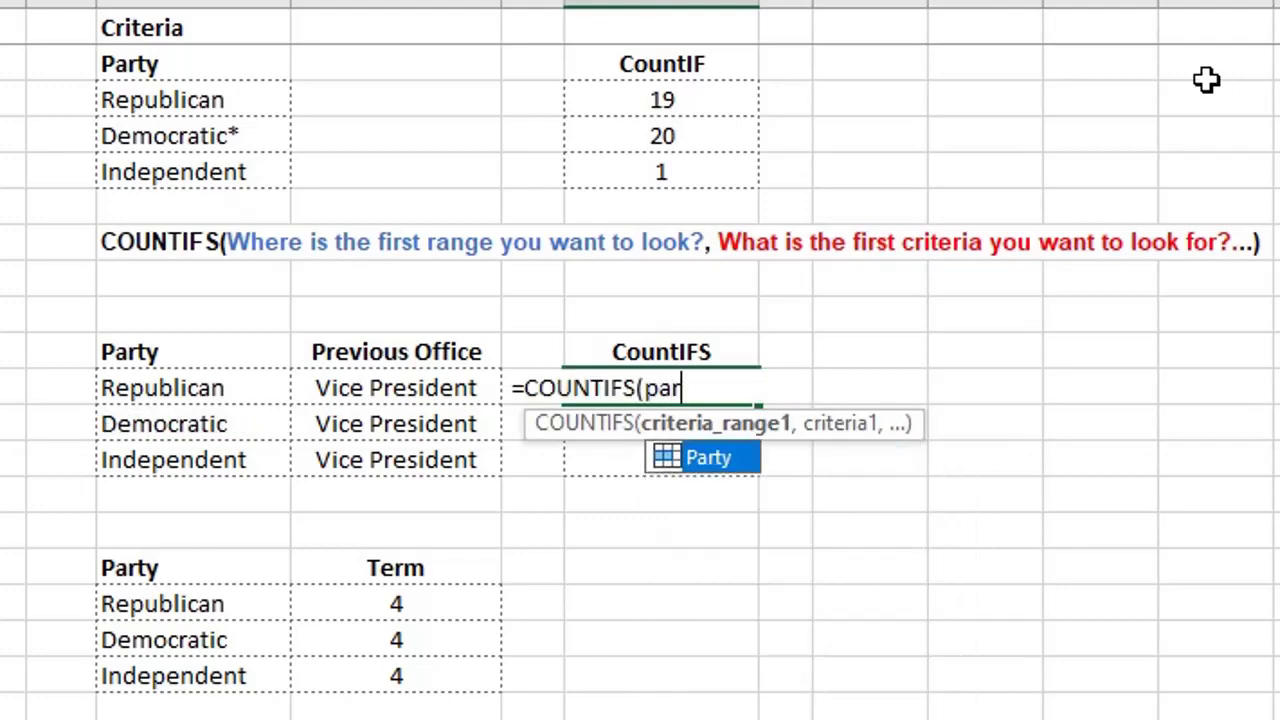
key(Tab)
text(,)
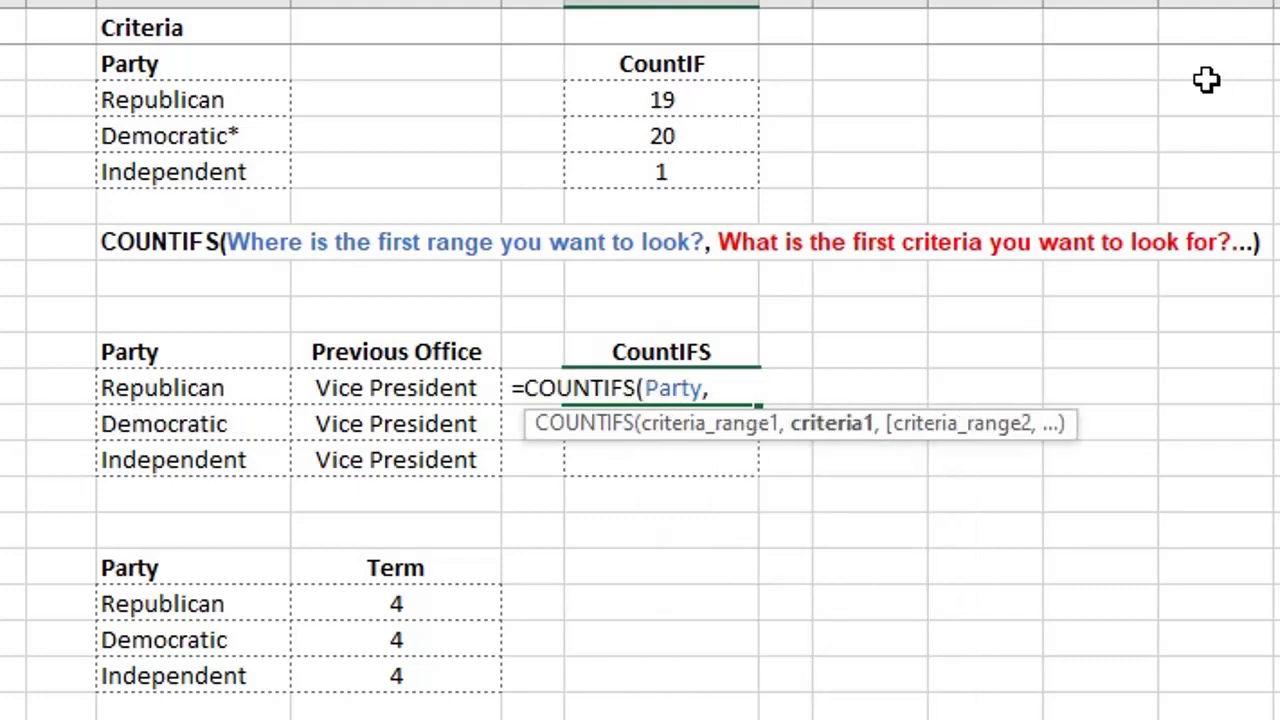
click(194, 389)
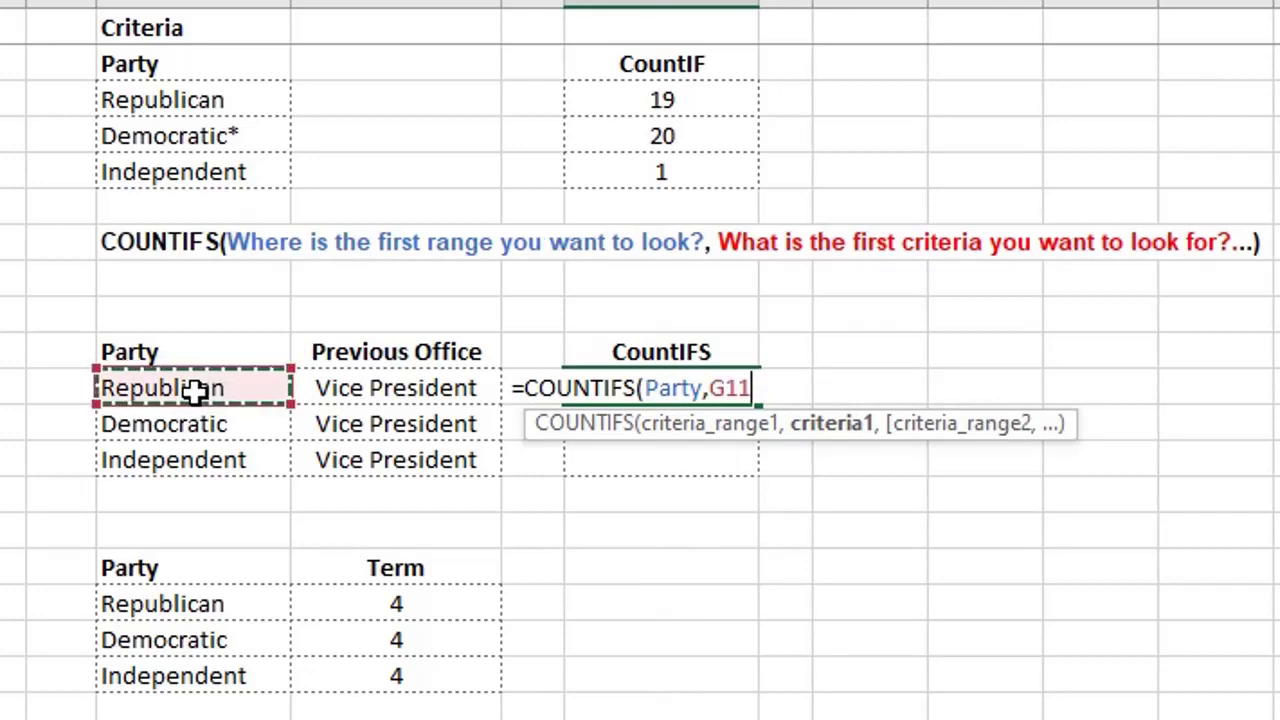
text(,)
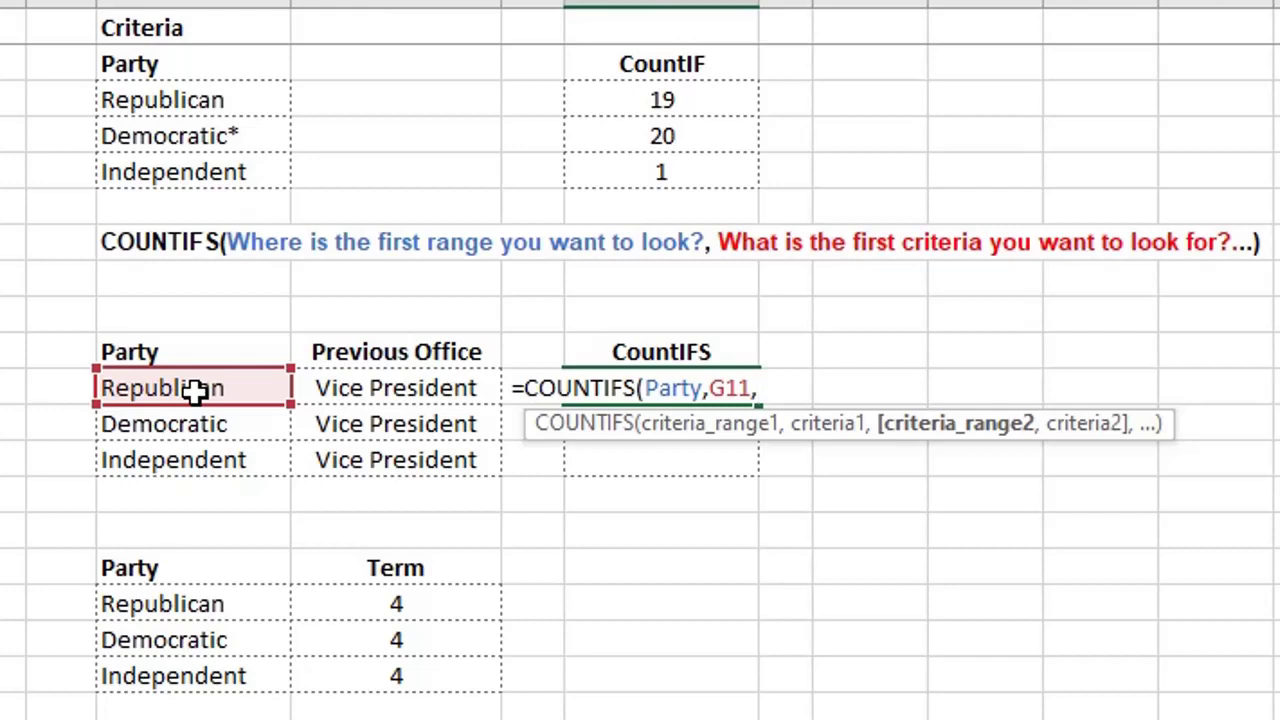
text( pre)
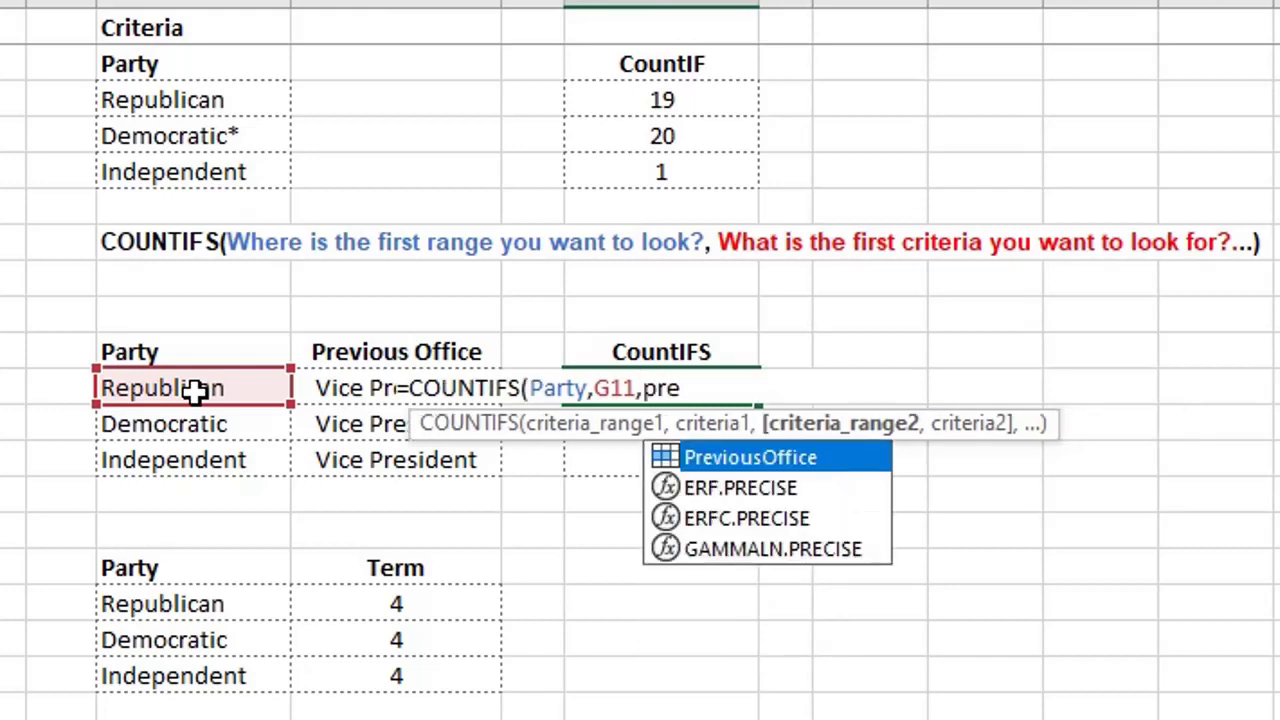
key(Tab)
text(,)
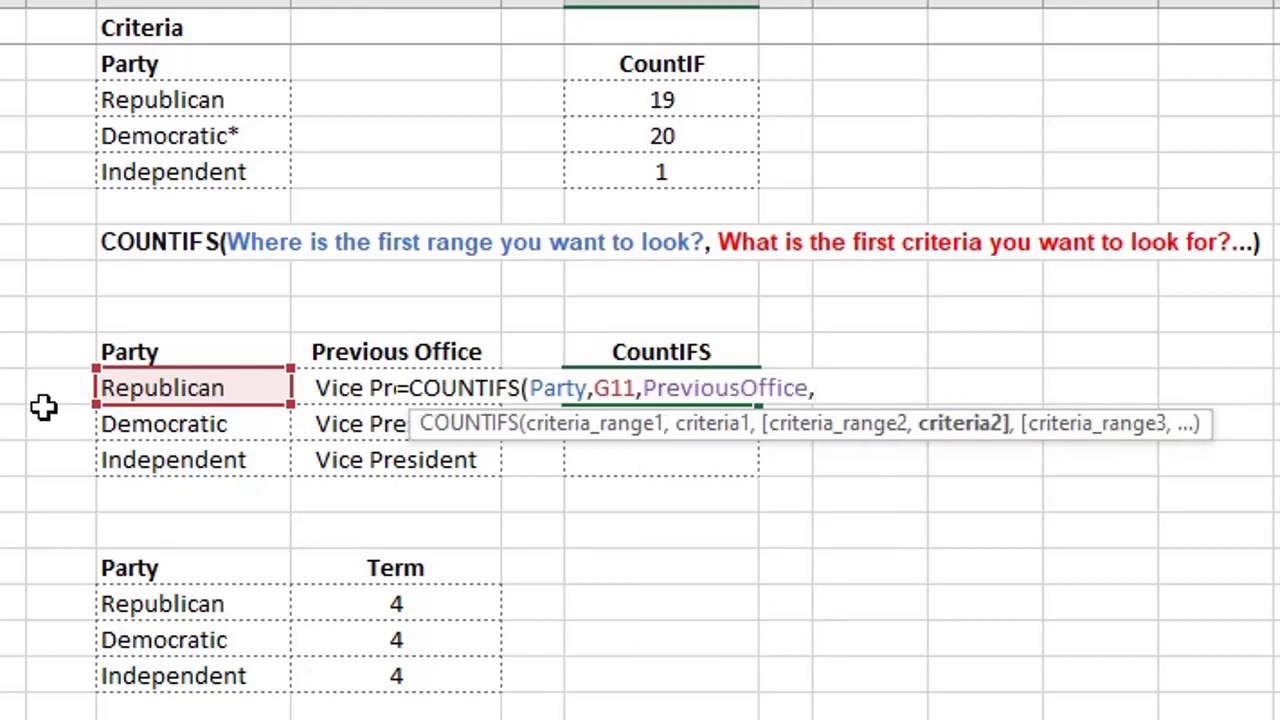
click(320, 386)
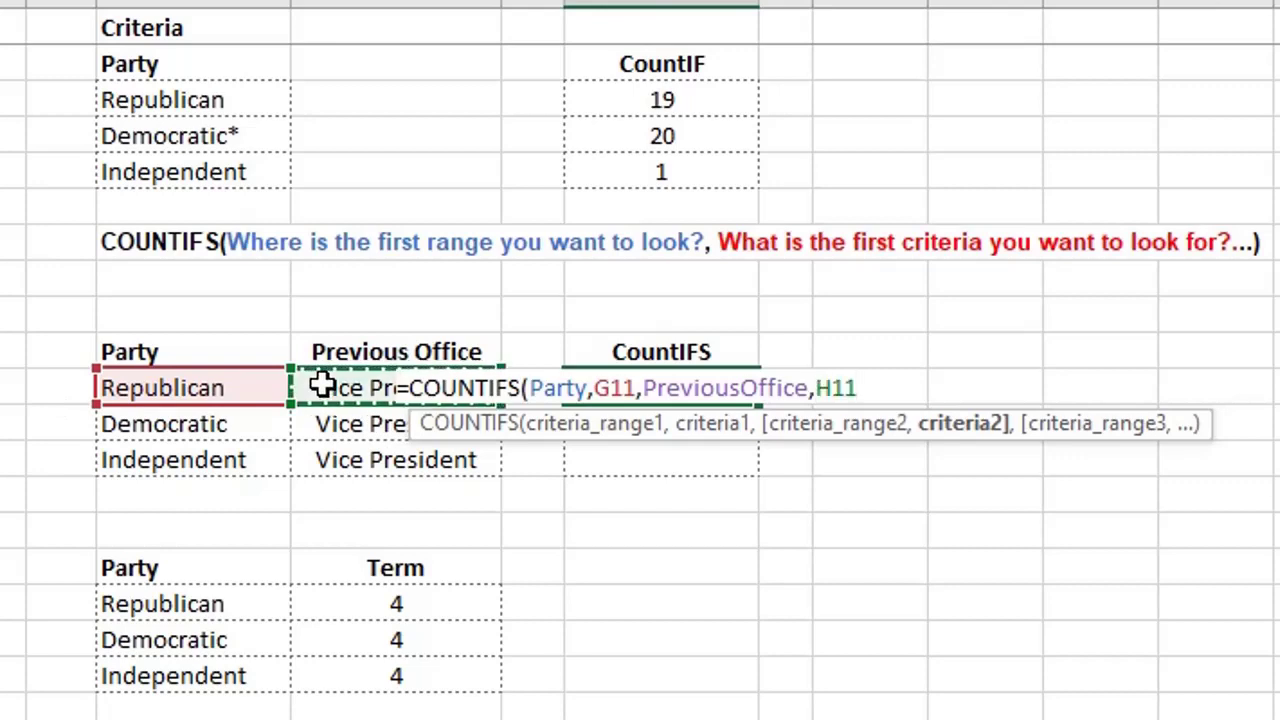
text())
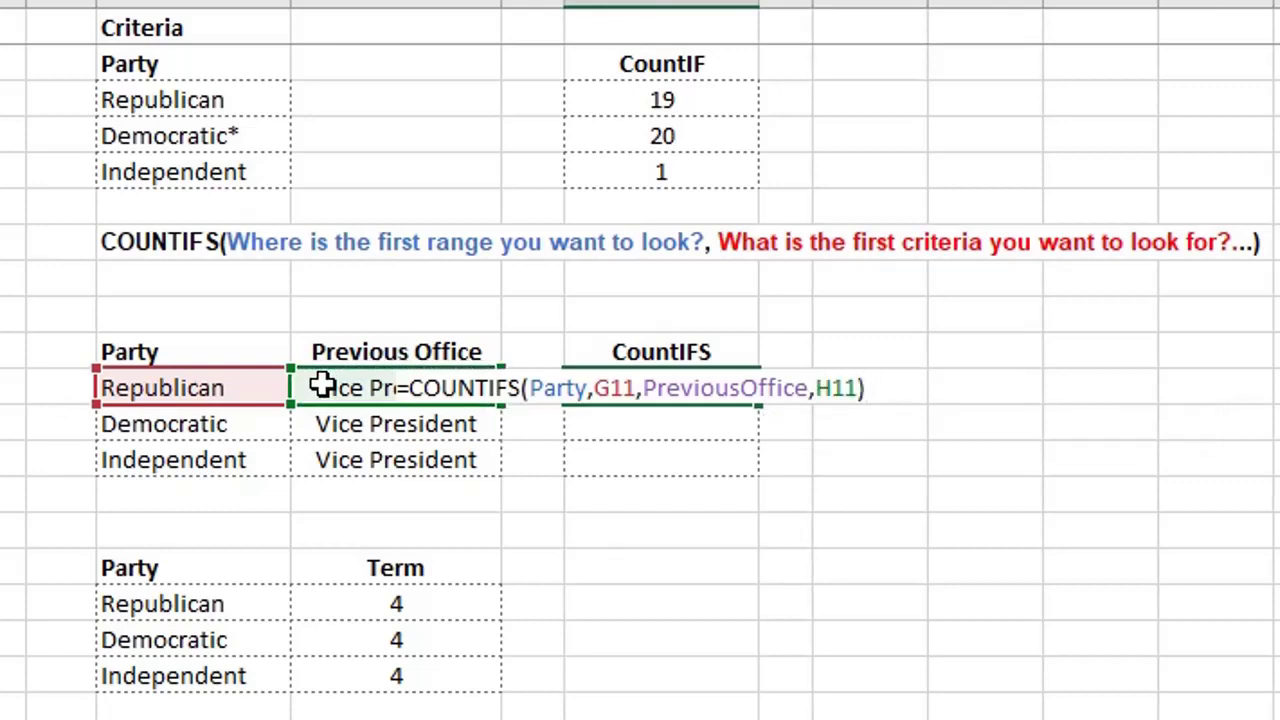
key(Return)
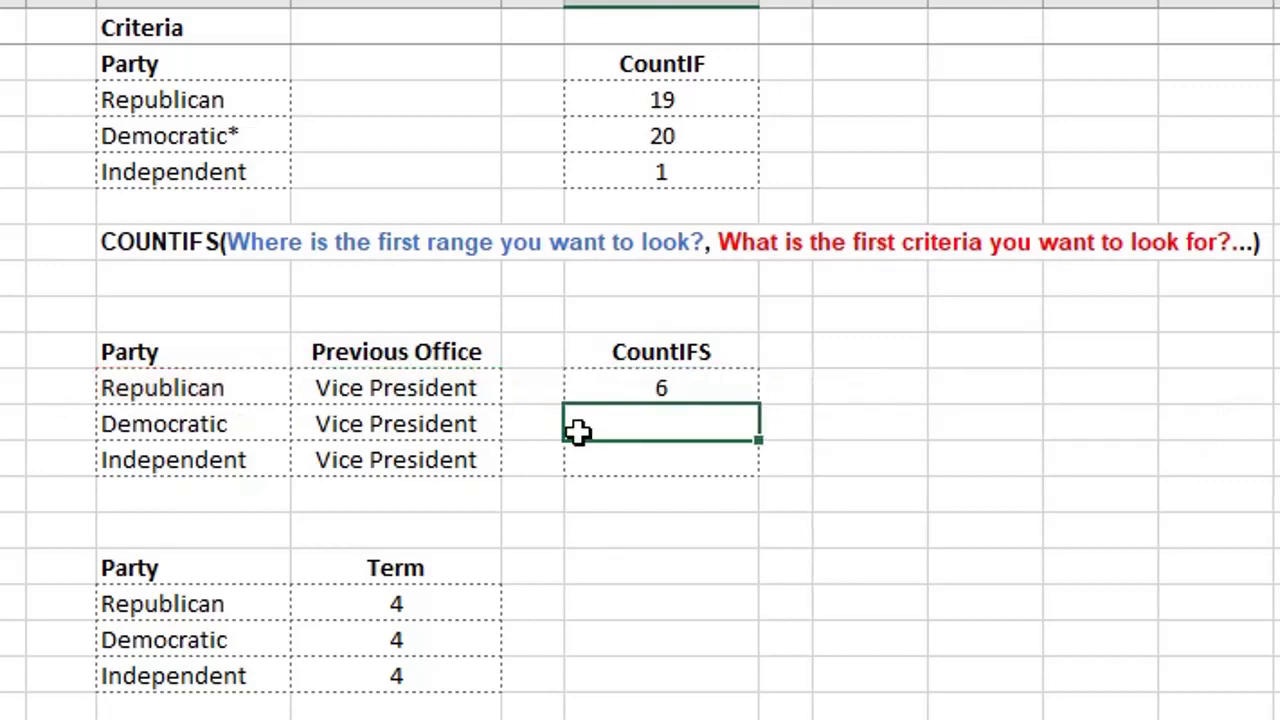
Step: Fill the Republican row's CountIFS formula down to the Democratic and Independent rows
click(713, 393)
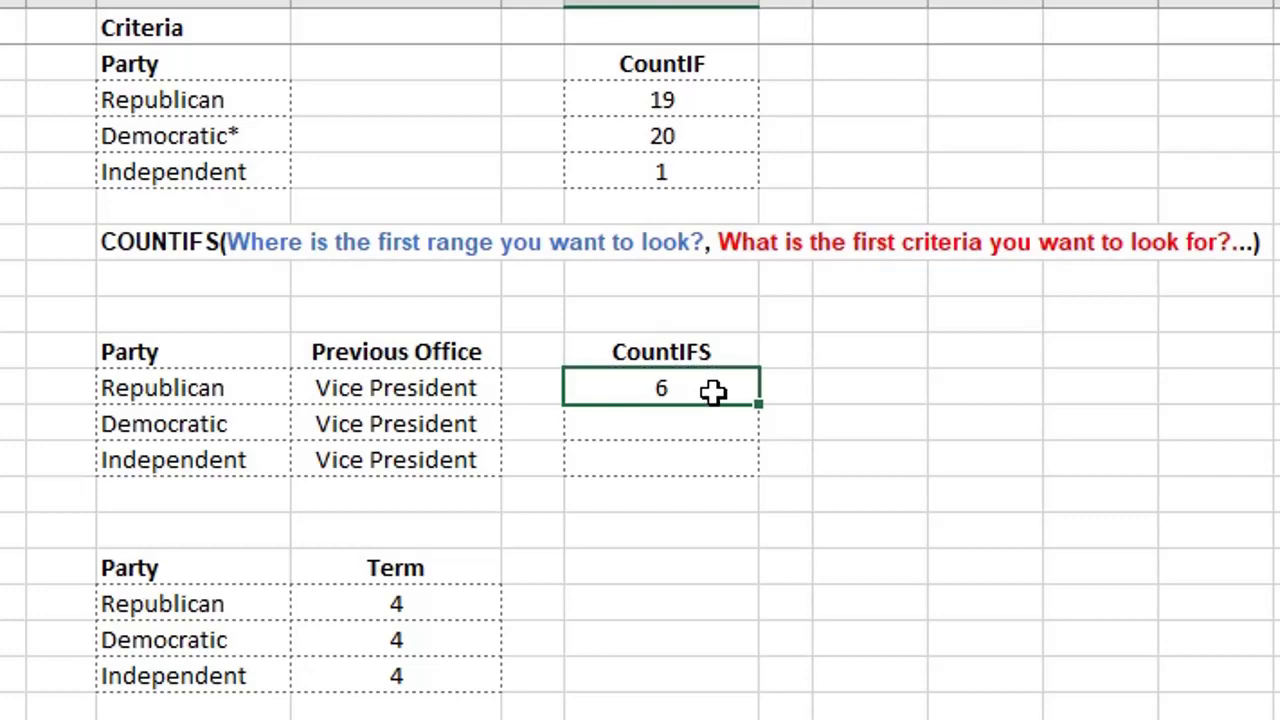
drag(758, 403, 754, 468)
click(787, 463)
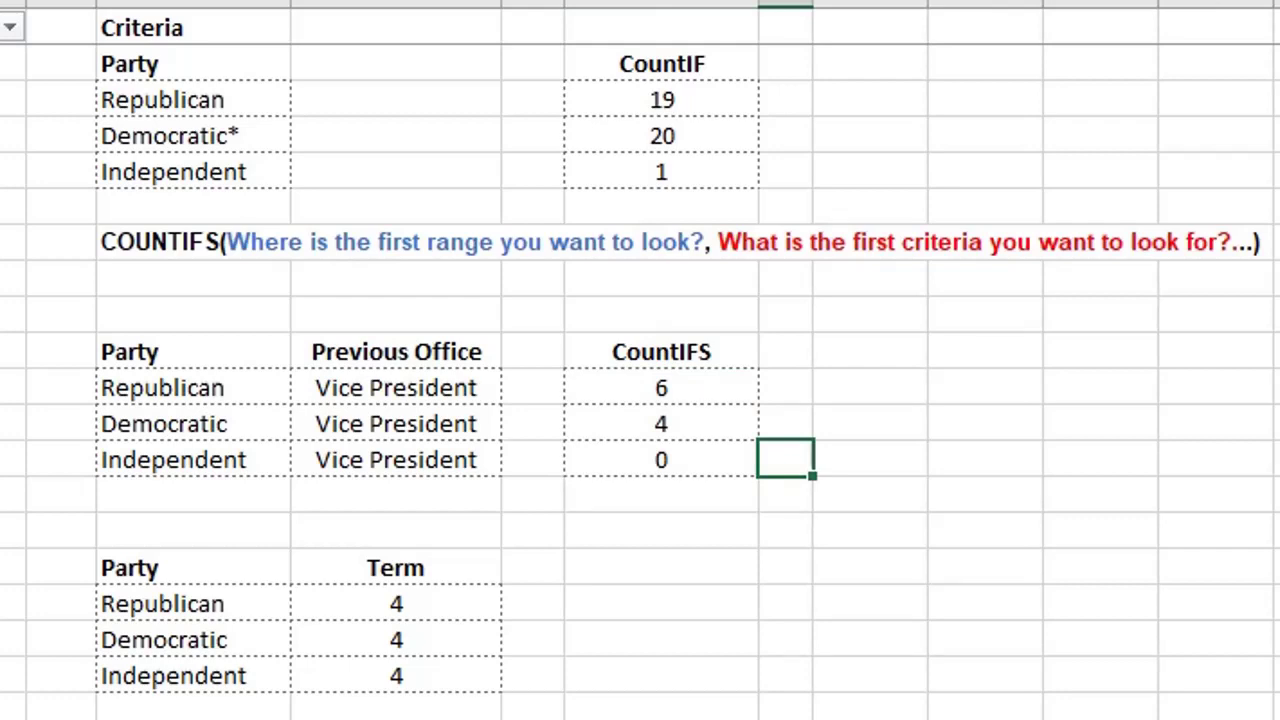
Step: Replace the Previous Office criterion with *senator* for the Republican, Democratic and Independent rows
click(392, 390)
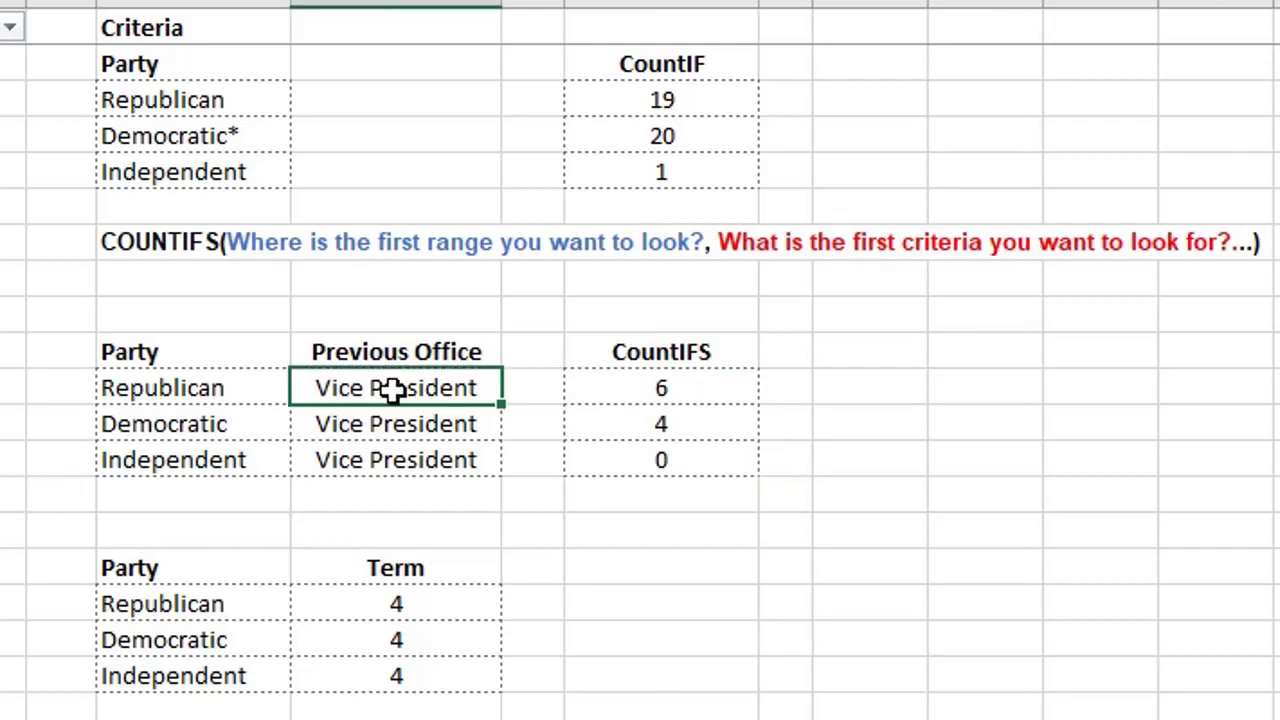
key(ctrl+v)
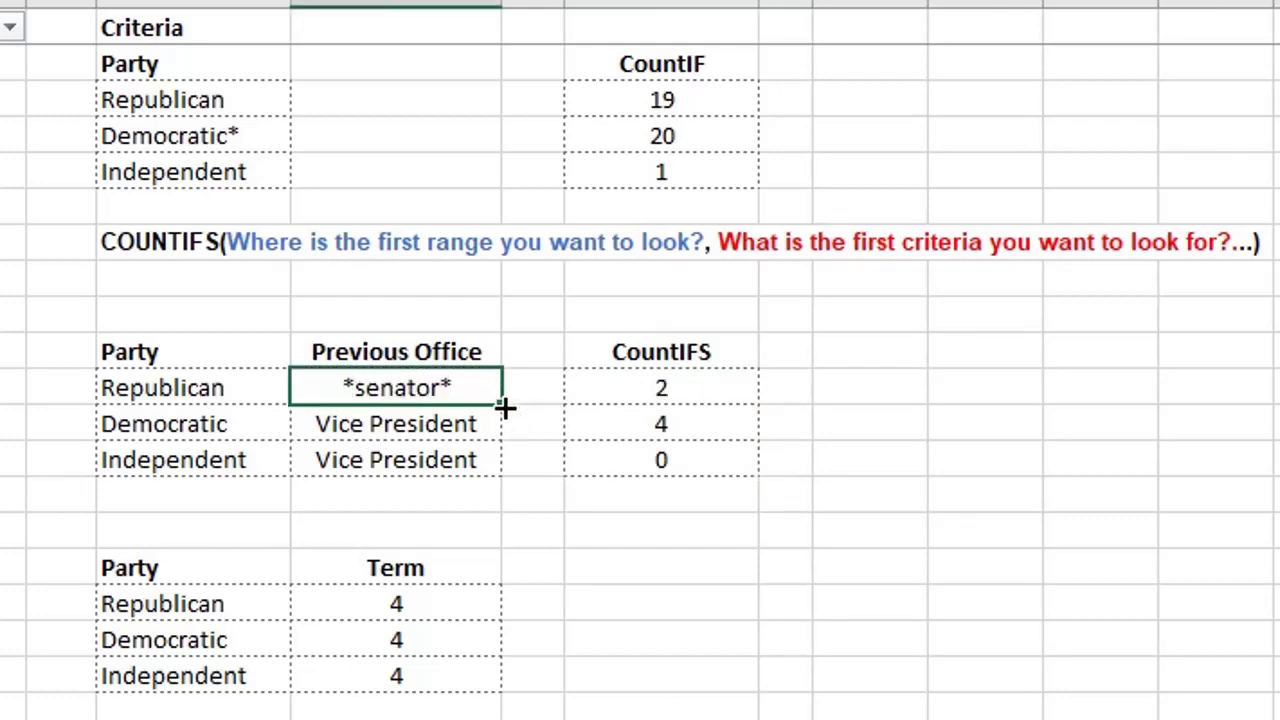
drag(506, 406, 506, 470)
click(690, 378)
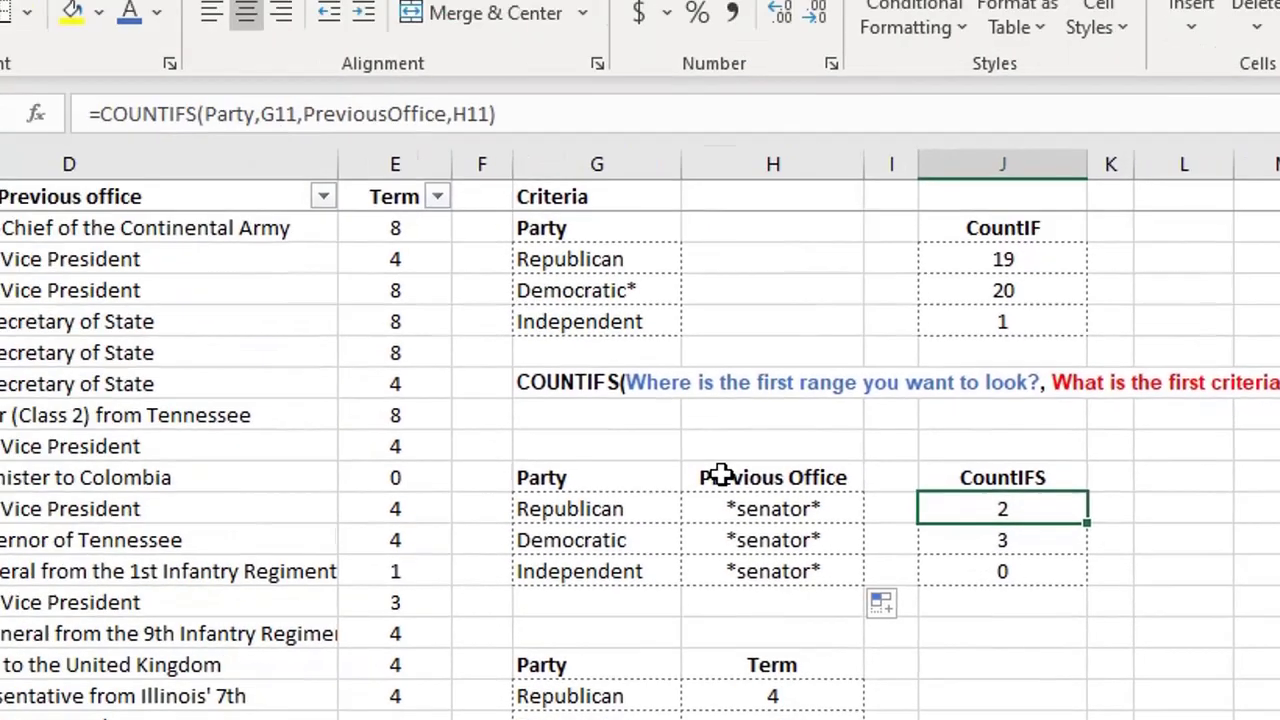
Step: Filter the Previous office column of the presidents list for entries containing senator
click(585, 295)
click(316, 597)
text(sena)
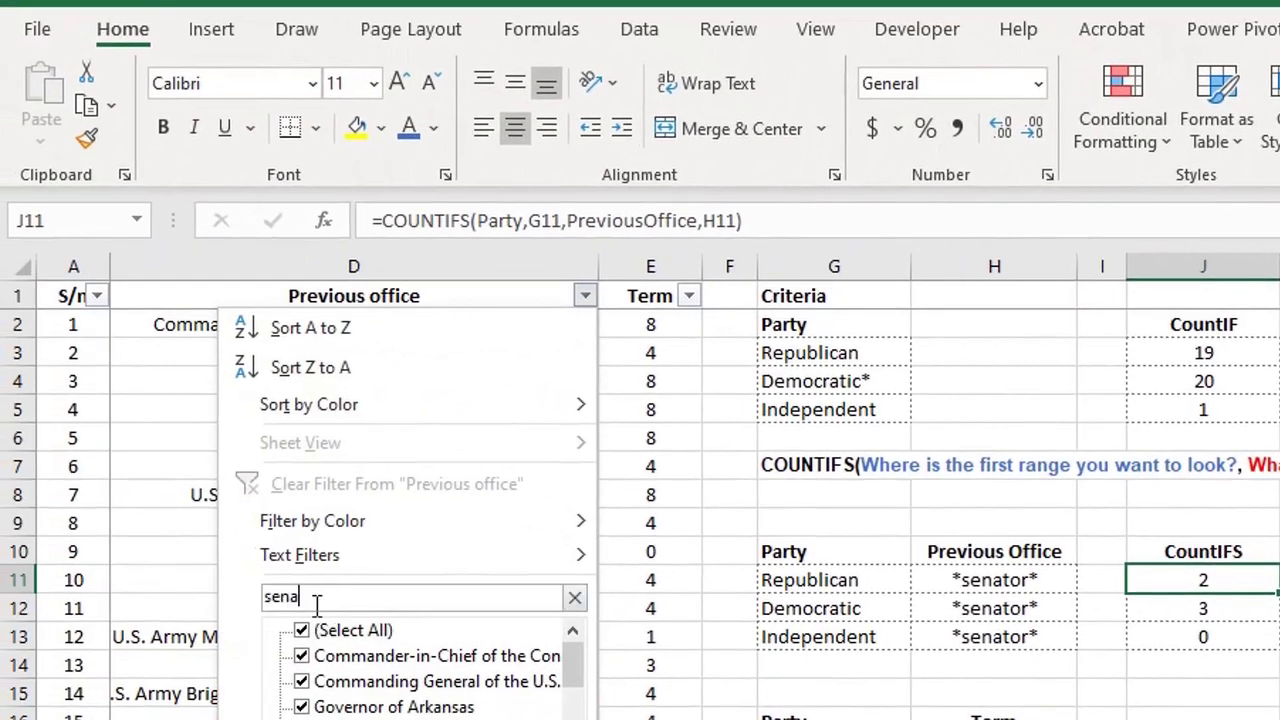
text(tor)
key(Return)
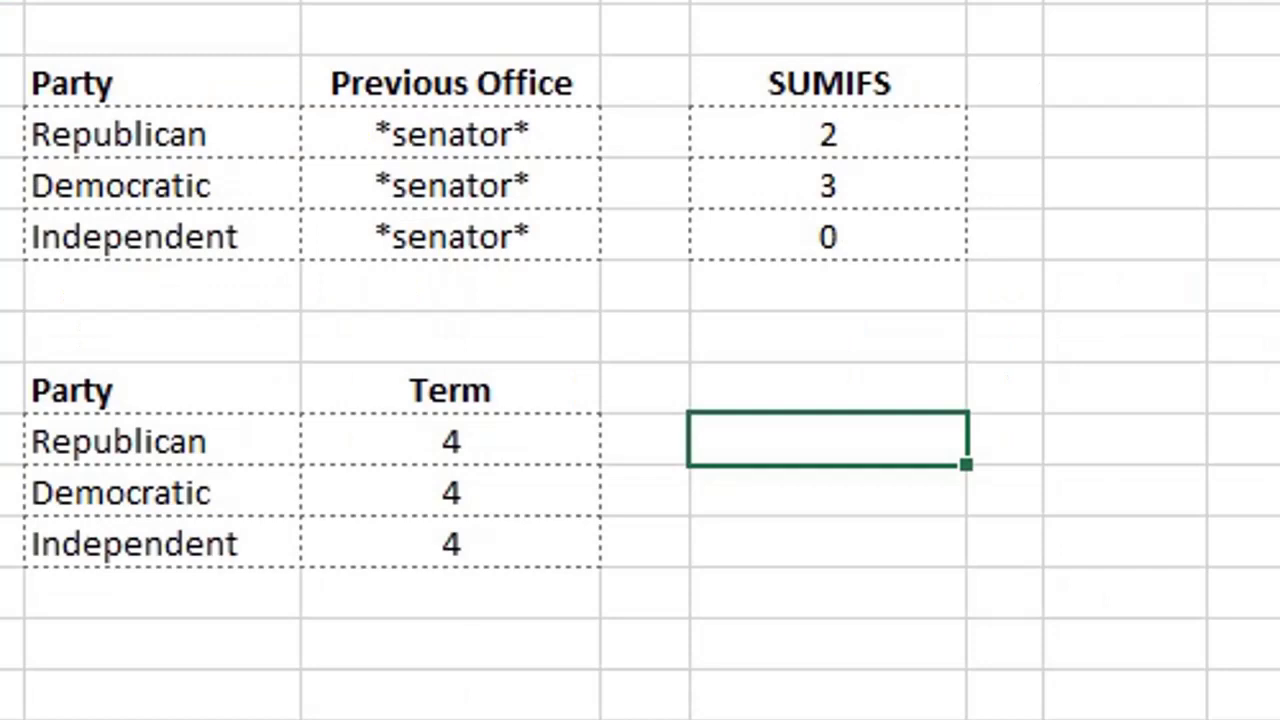
Step: Enter =COUNTIFS(Party,G17,Term,">4") beside the Republican row of the Party and Term table
text(=COUNTIFS()
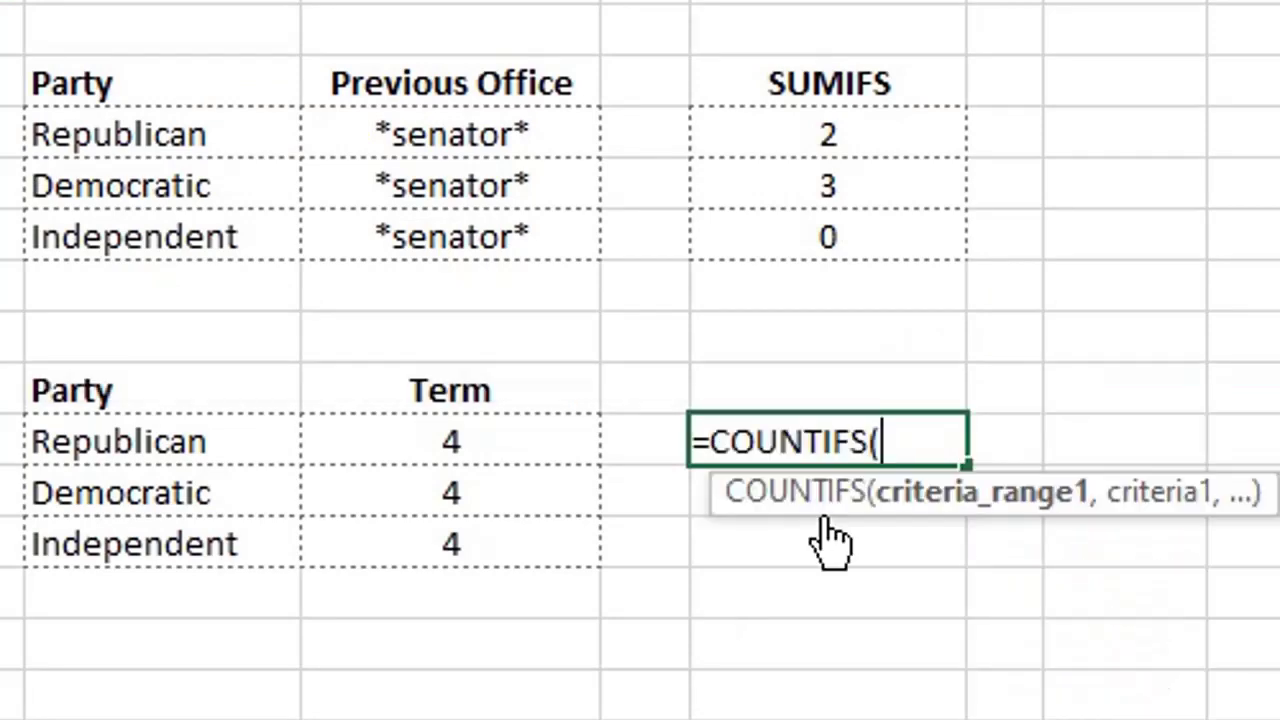
text(pa)
key(Tab)
text(,)
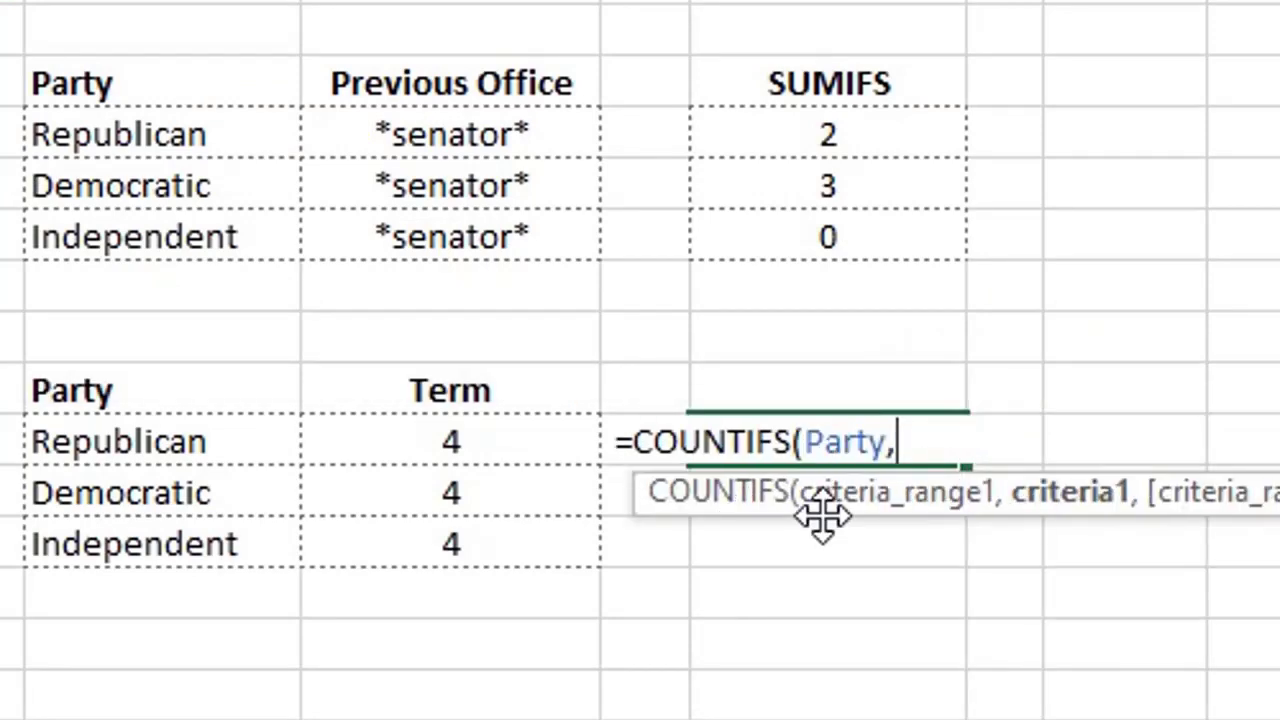
click(221, 441)
text(,)
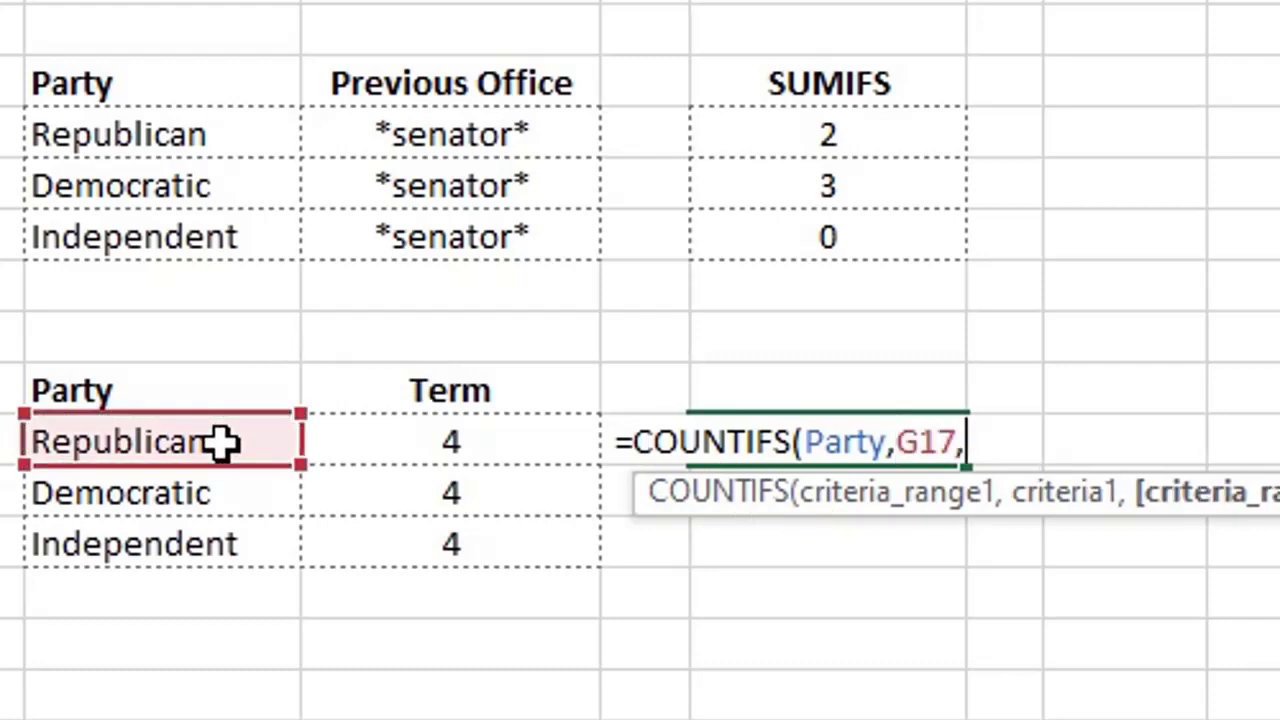
text(Term,)
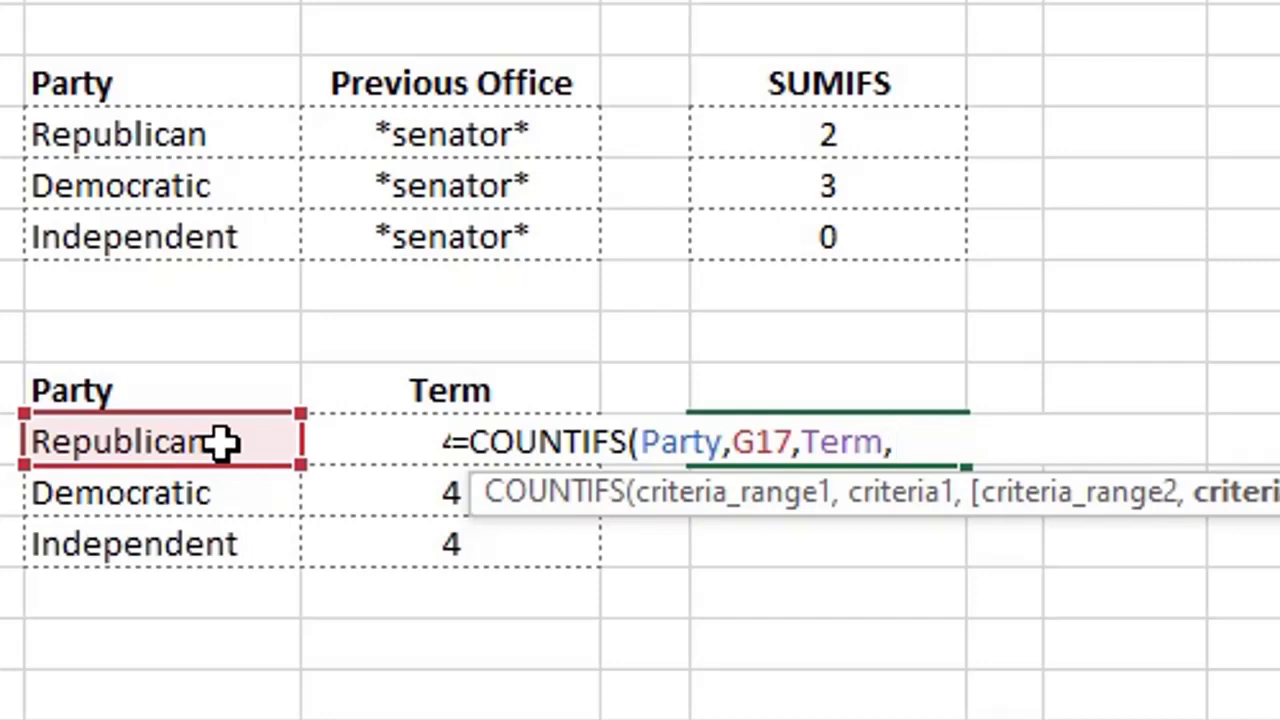
text(">4")
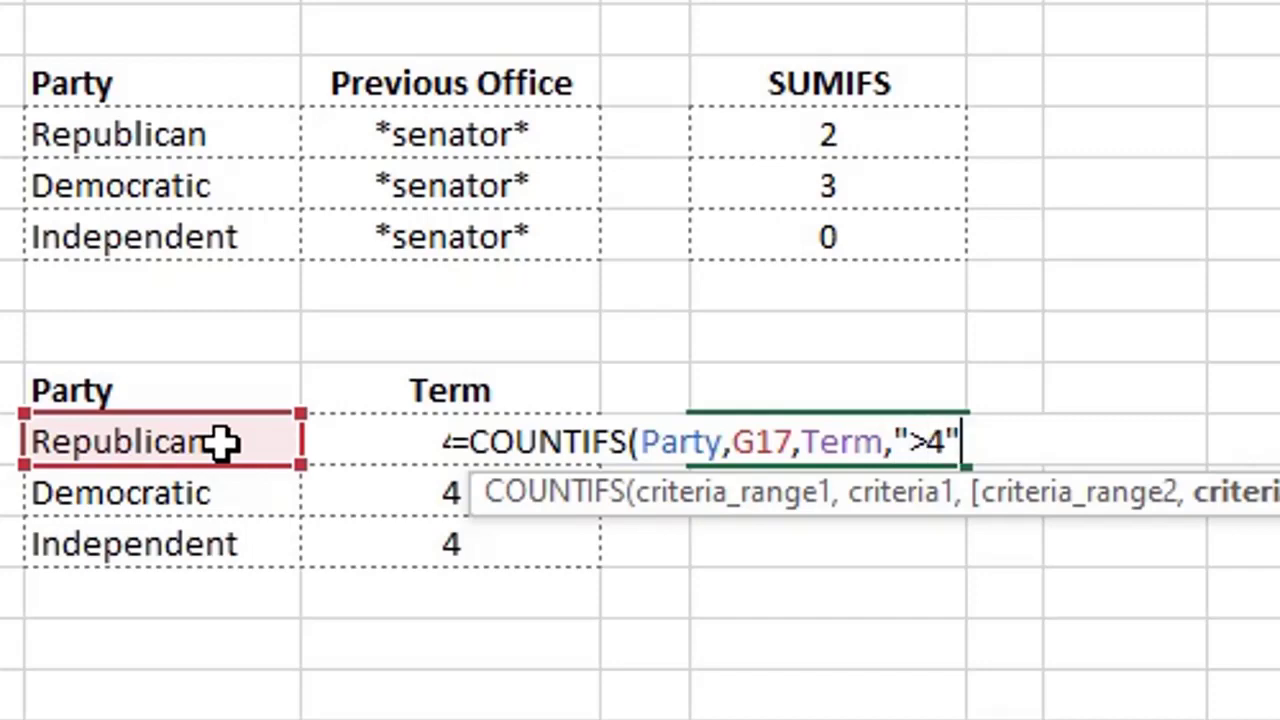
key(Return)
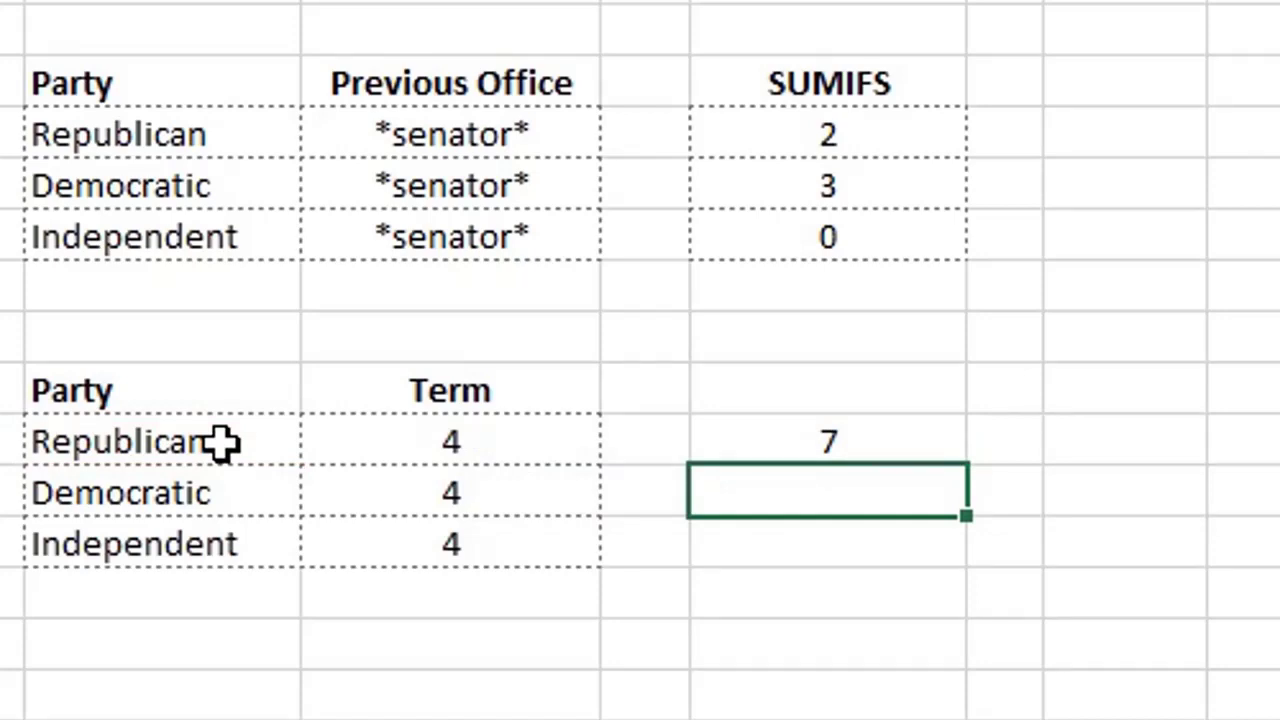
key(Up)
key(Right)
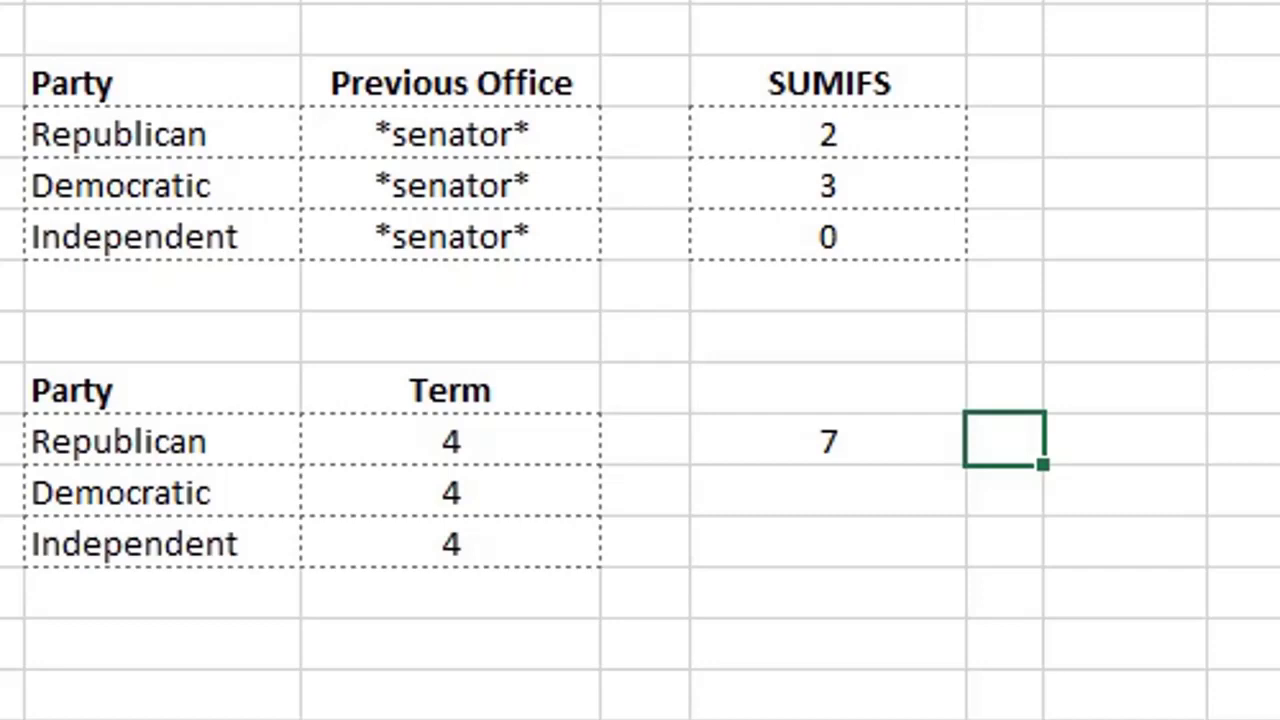
Step: Set the Republican row's Term criterion to >4
click(517, 423)
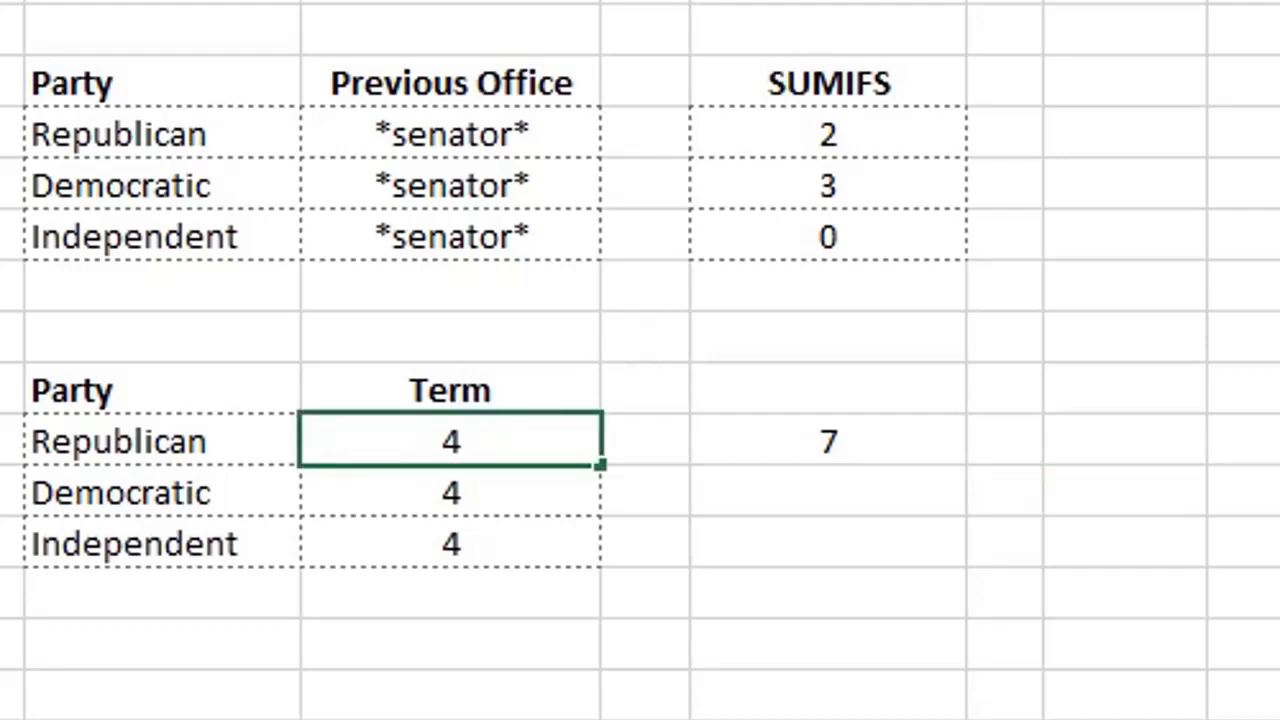
text(>4)
key(Return)
Step: Replace the hard-coded ">4" in the Republican row's Term COUNTIFS formula with a reference to H17
click(880, 457)
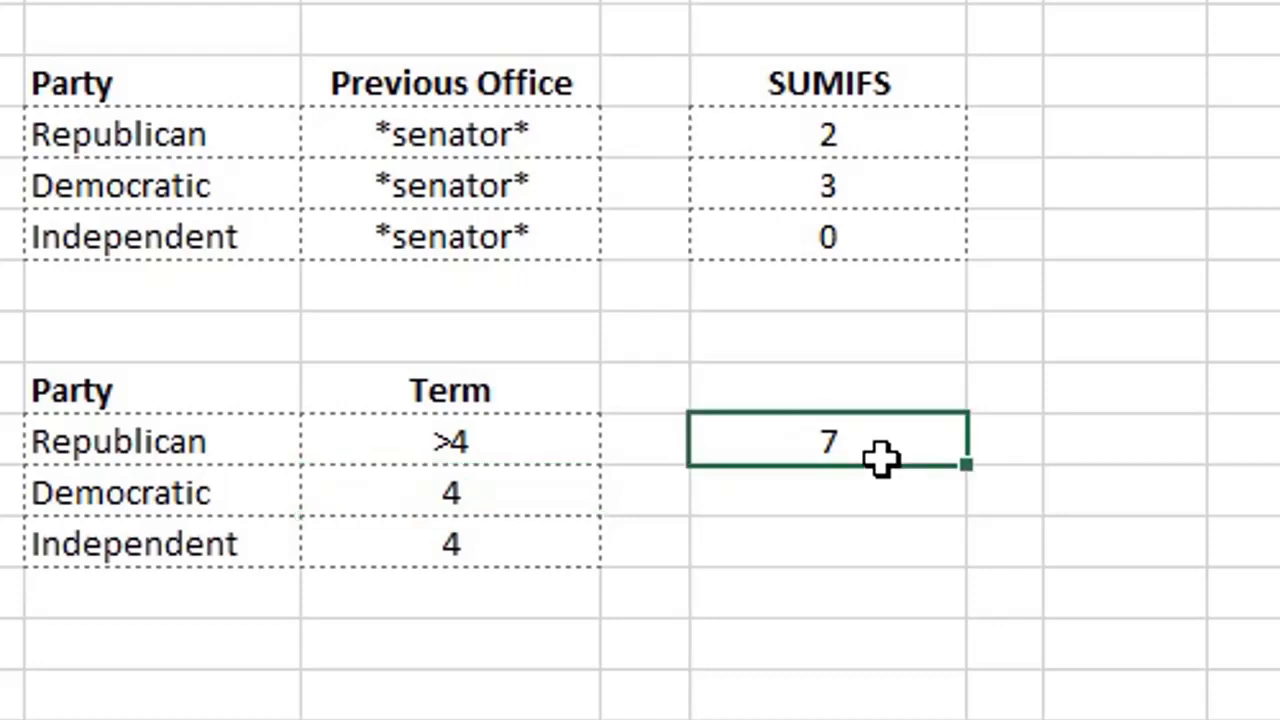
double_click(880, 457)
key(BackSpace)
key(BackSpace)
key(BackSpace)
key(BackSpace)
key(BackSpace)
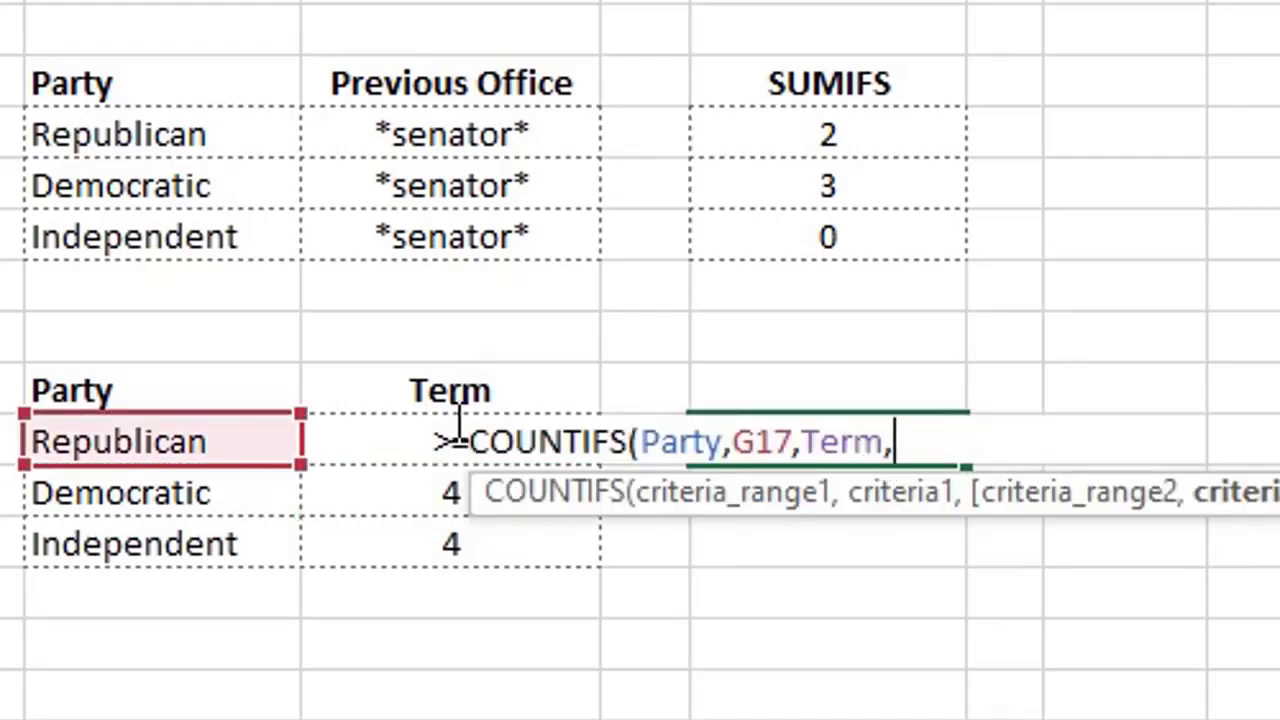
click(386, 443)
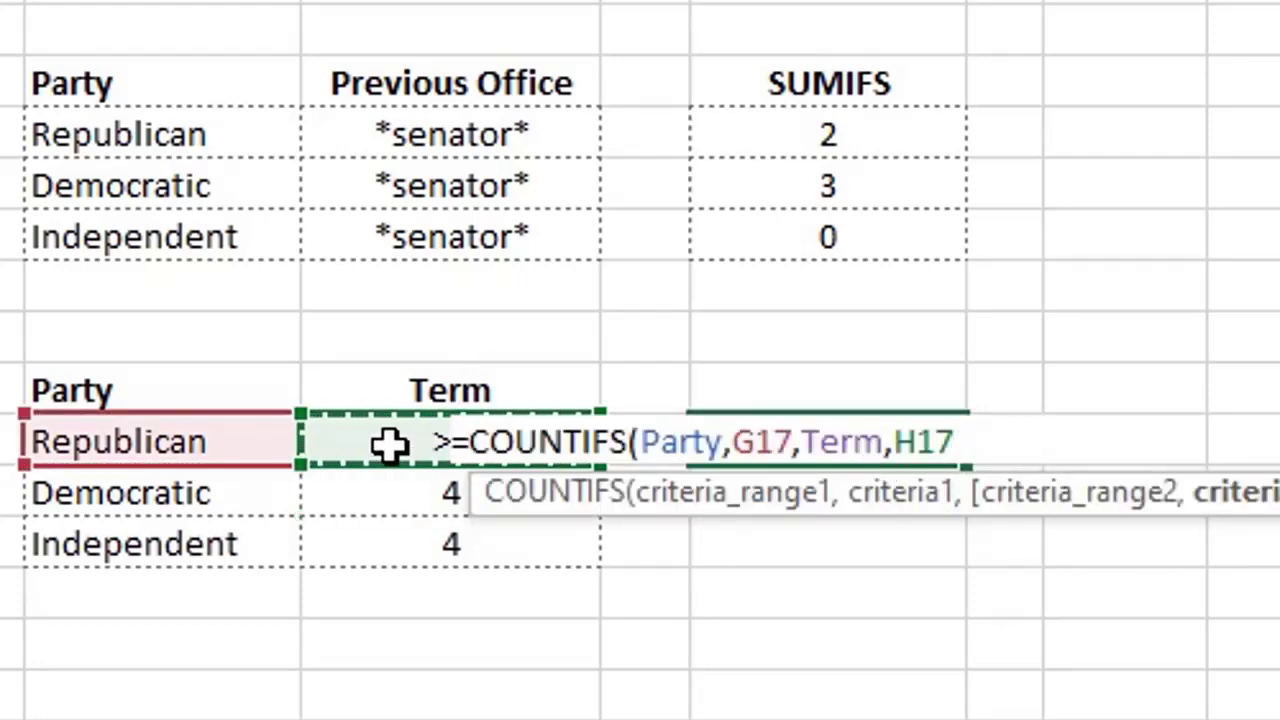
text())
key(Return)
Step: Set the Democratic row's Term criterion to >=4 and fill the Republican row's COUNTIFS formula down to the Democratic and Independent rows
click(528, 492)
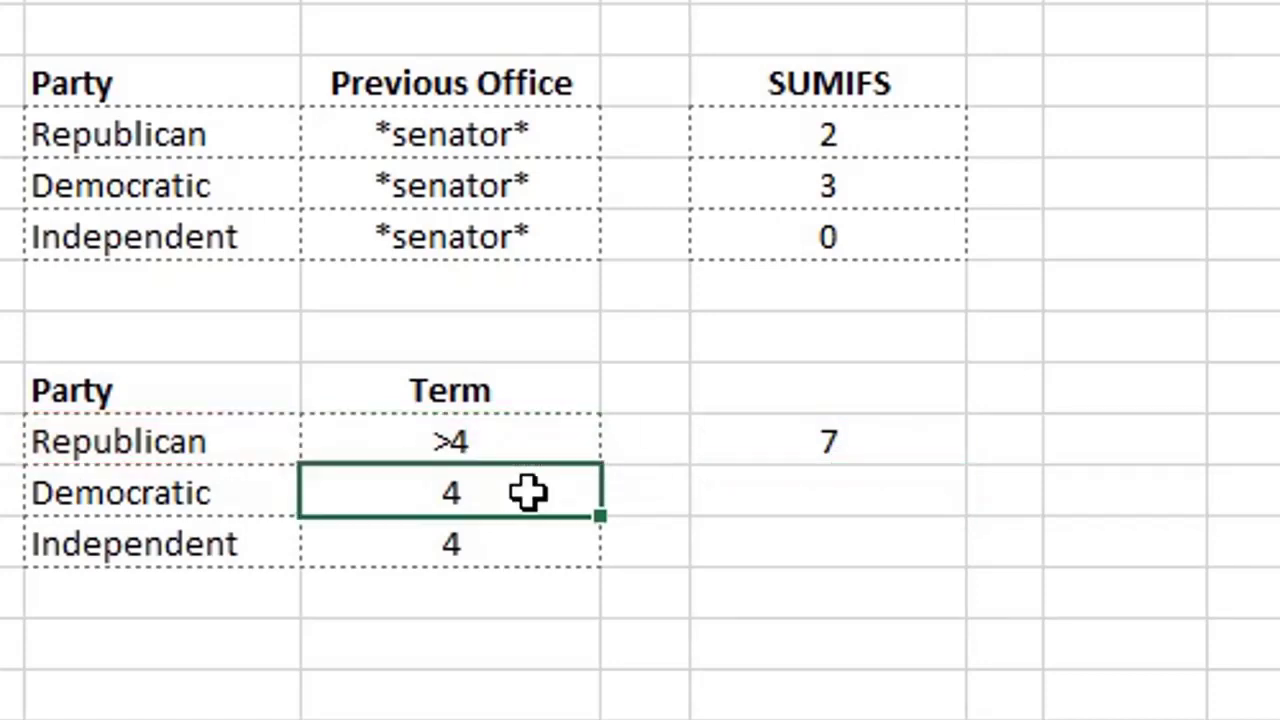
double_click(500, 493)
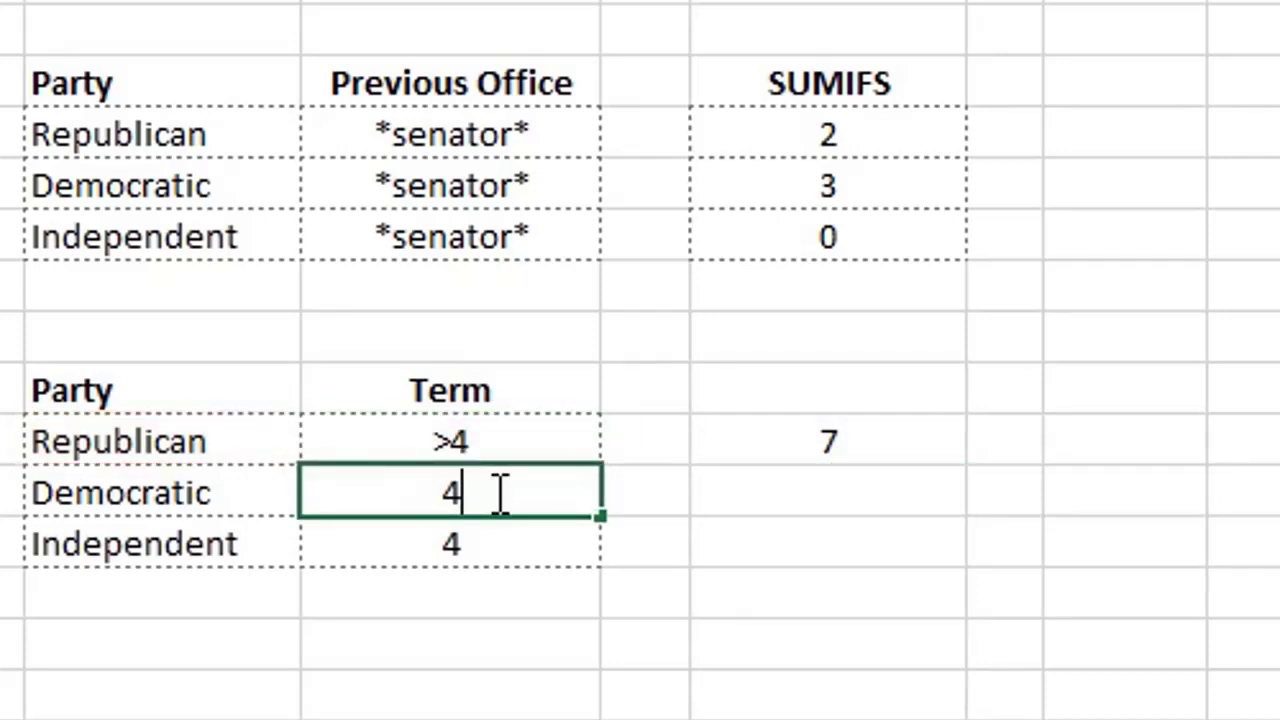
key(Home)
text(>=)
key(Return)
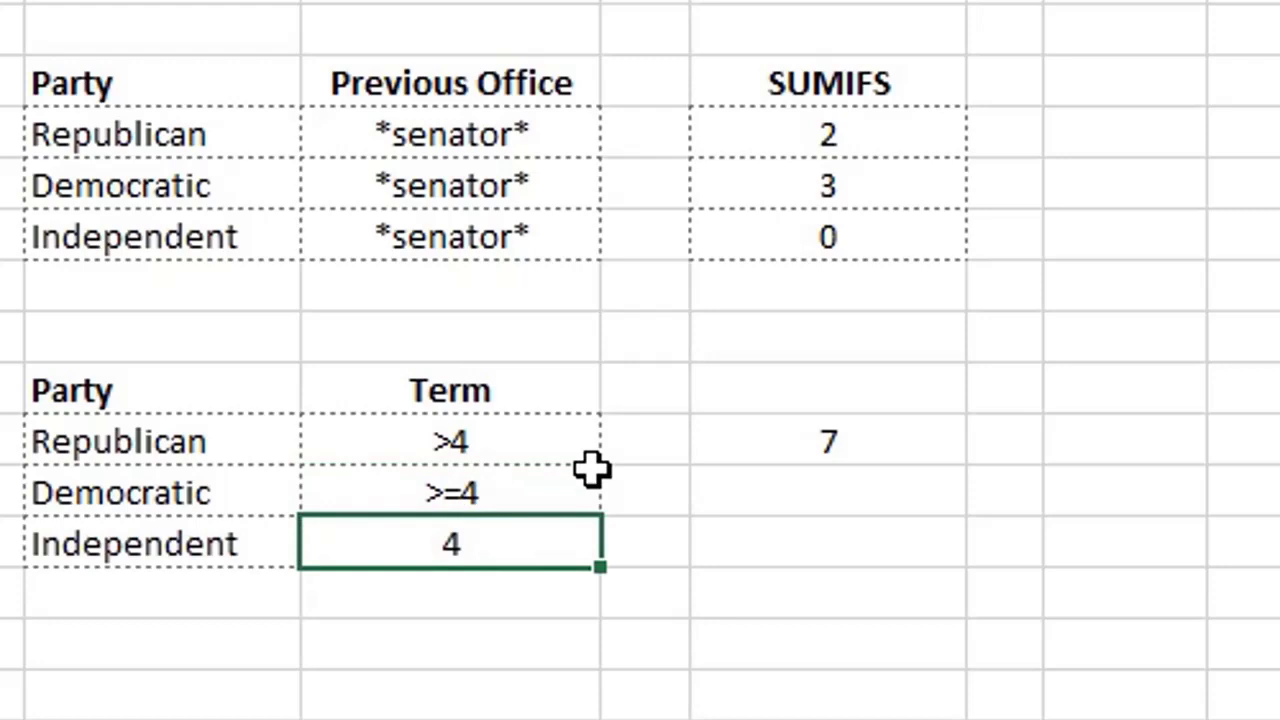
click(900, 450)
drag(974, 470, 971, 549)
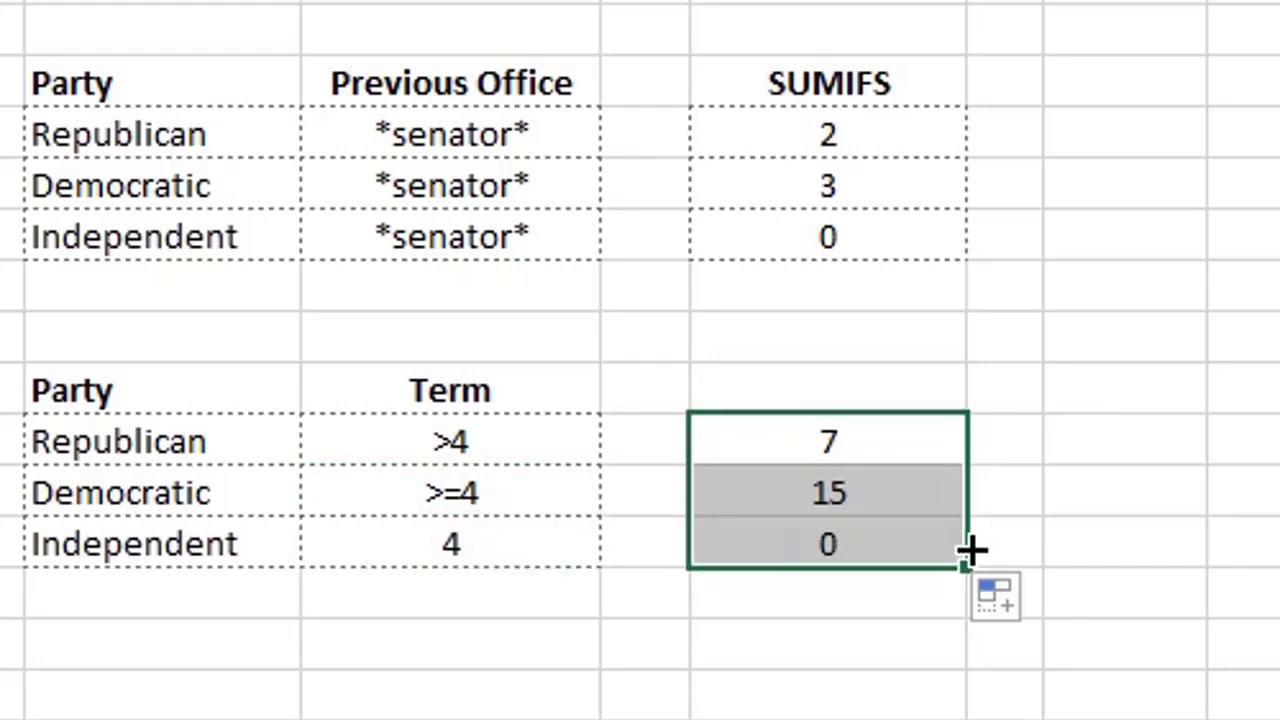